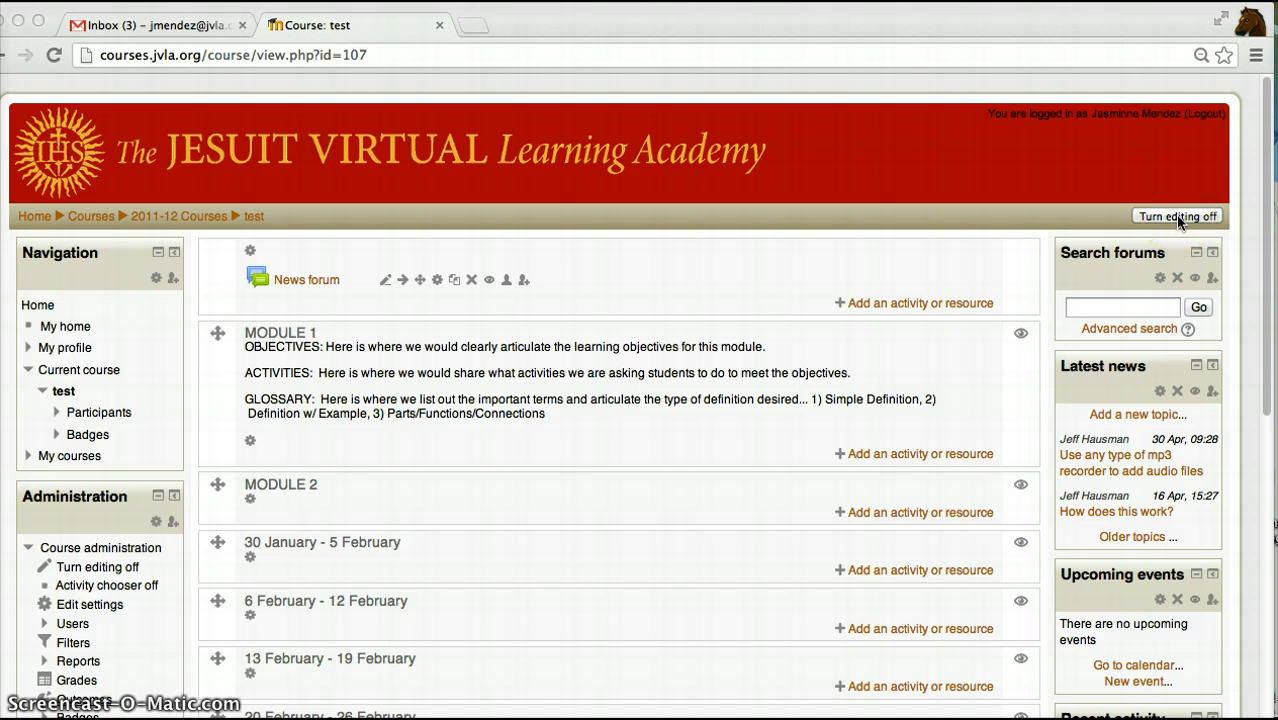
# - Add a new Forum activity to the MODULE 1 section of the course
pyautogui.moveTo(1186, 192)
pyautogui.mouseDown()
pyautogui.moveTo(1152, 242)
pyautogui.moveTo(1147, 187)
pyautogui.mouseUp()
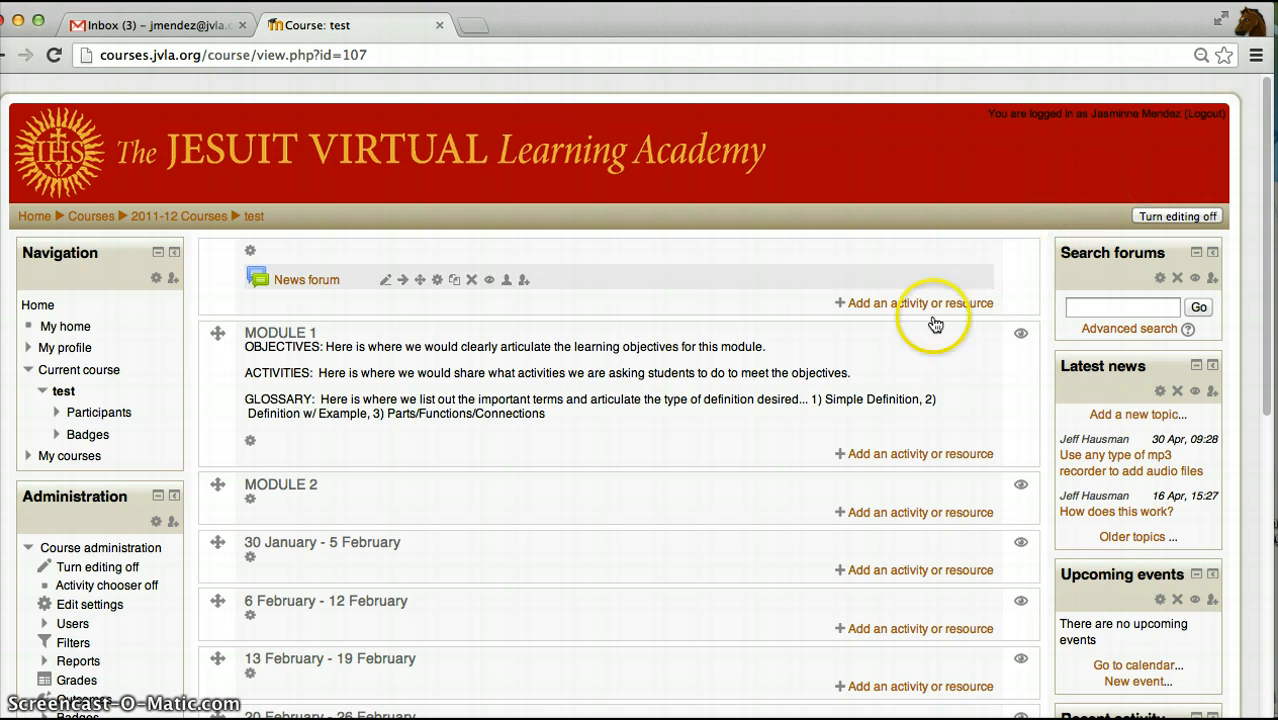
pyautogui.click(894, 454)
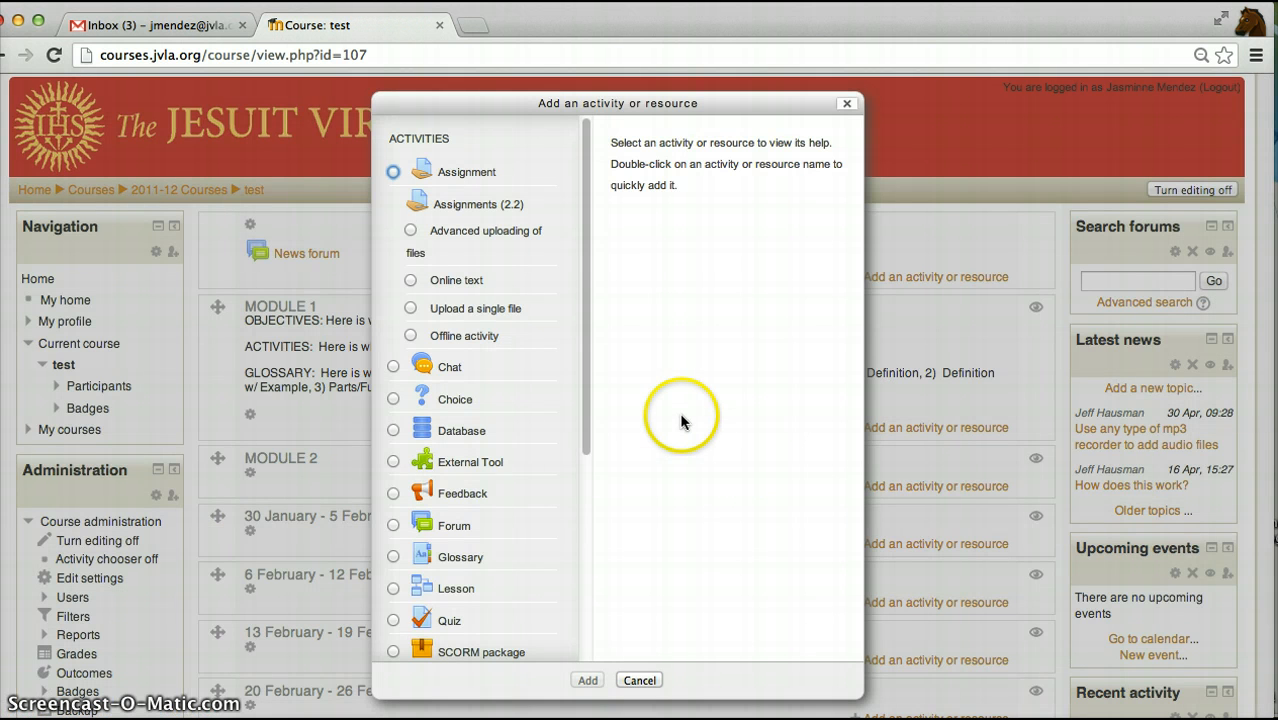
pyautogui.moveTo(584, 438); pyautogui.dragTo(580, 523)
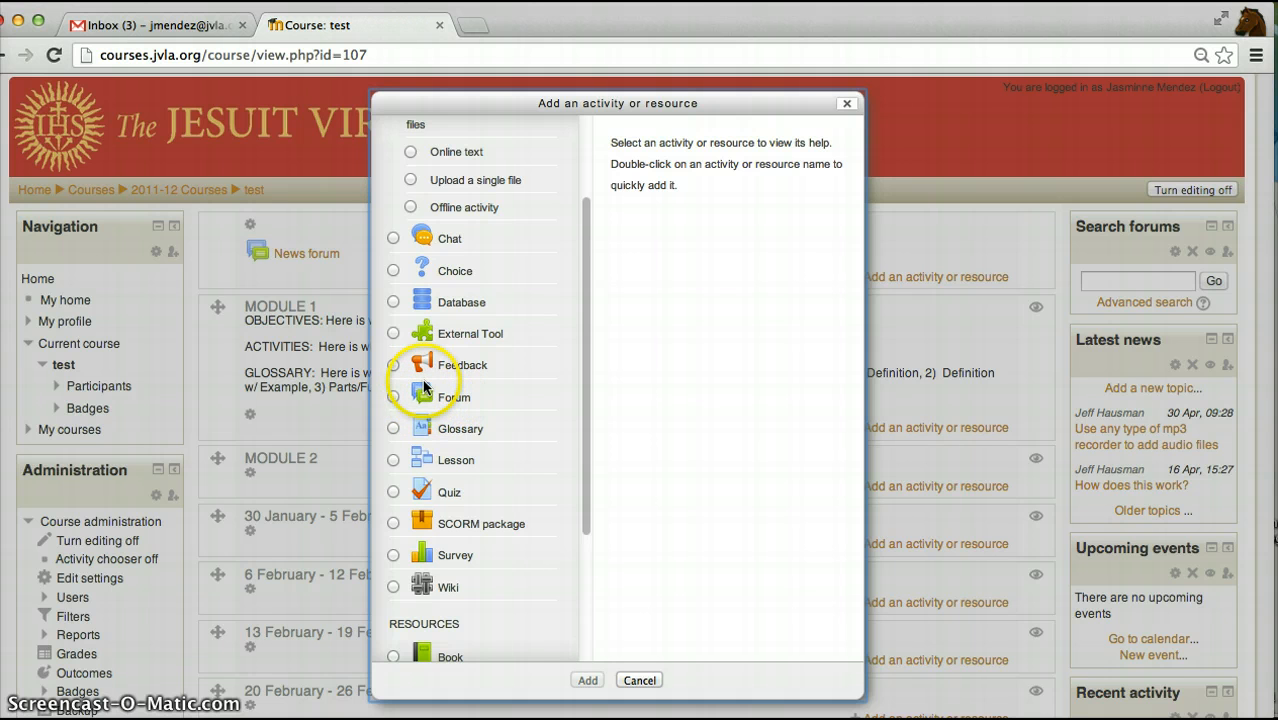
pyautogui.click(393, 397)
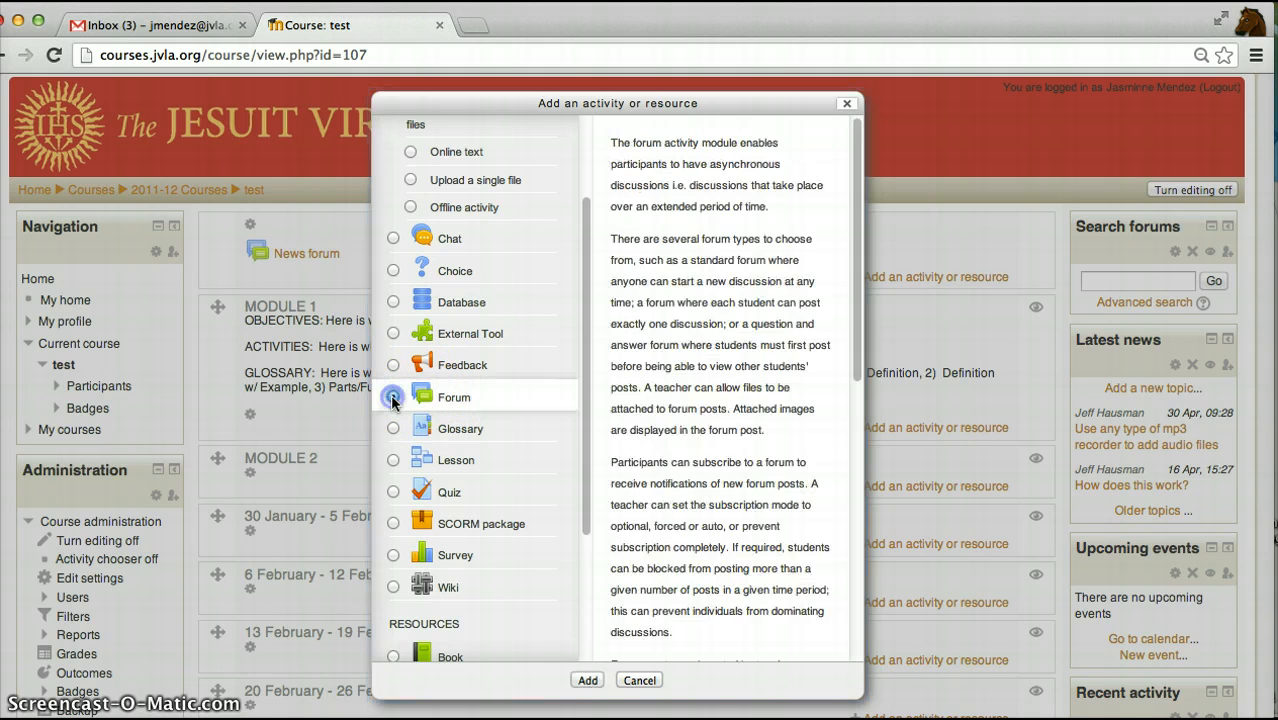
pyautogui.click(587, 680)
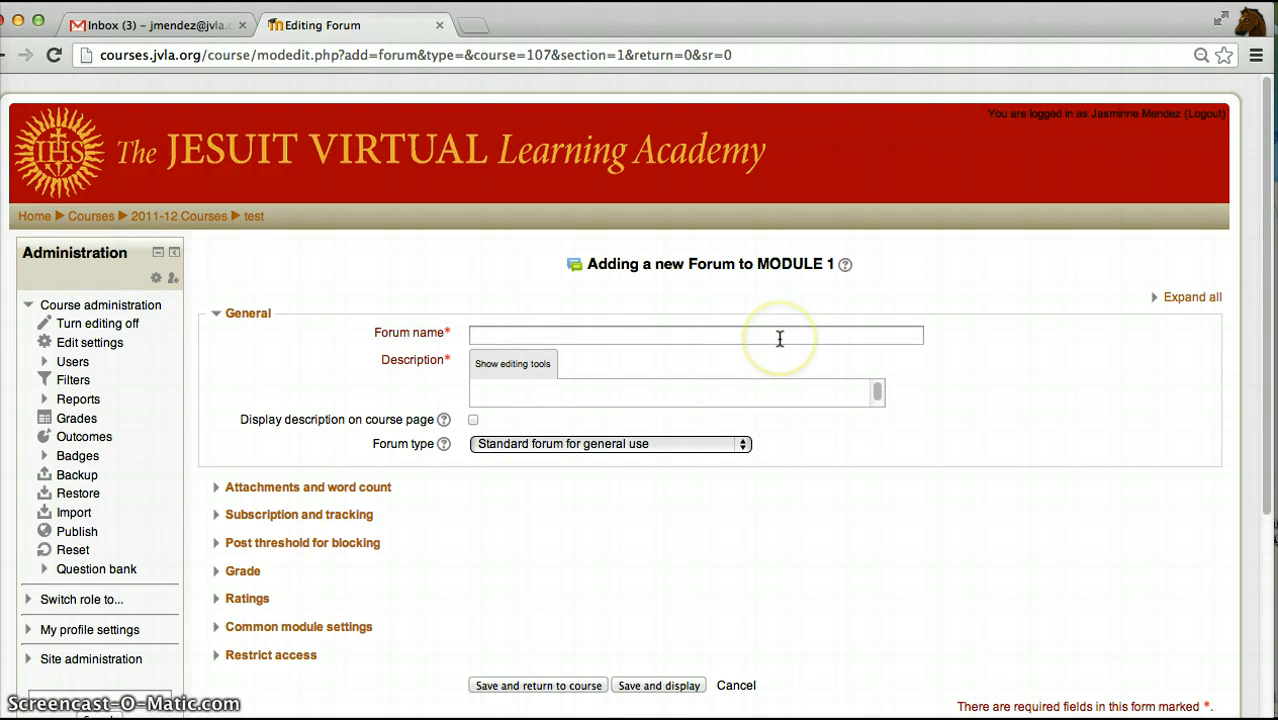
# - Expand all the forum's settings sections and name the forum "Sample Forum 1"
pyautogui.click(1187, 306)
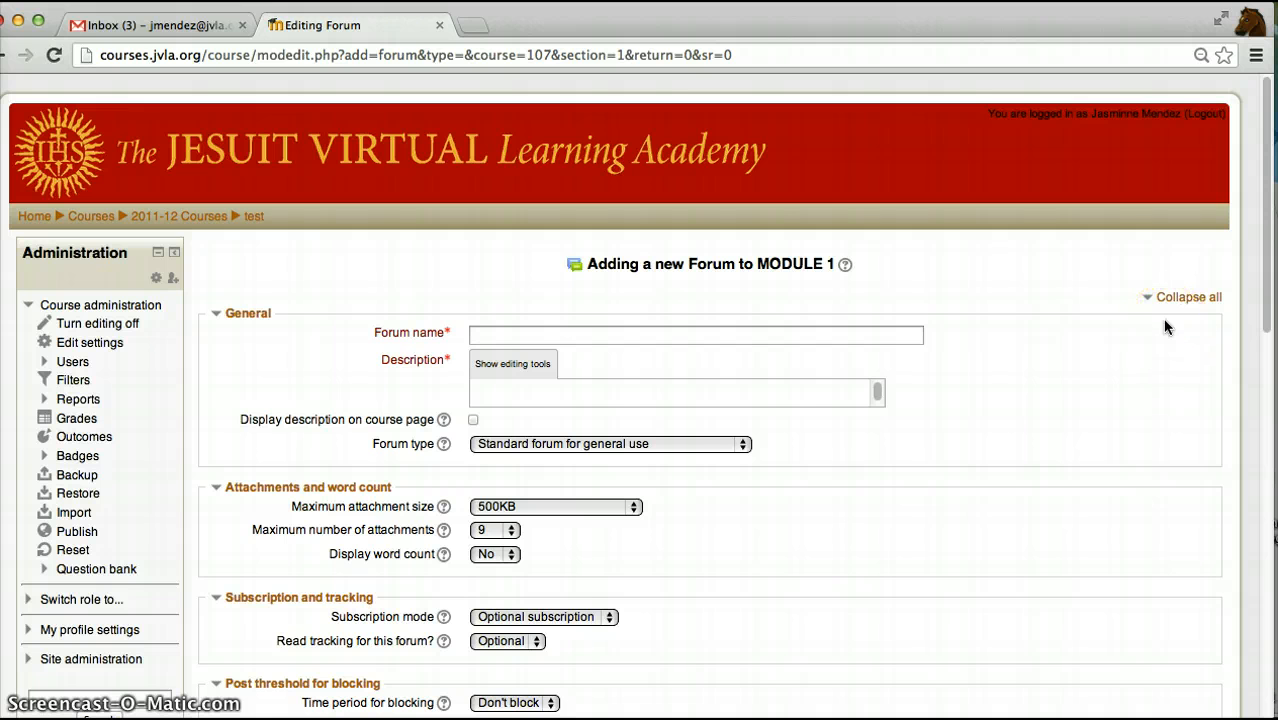
pyautogui.click(799, 336)
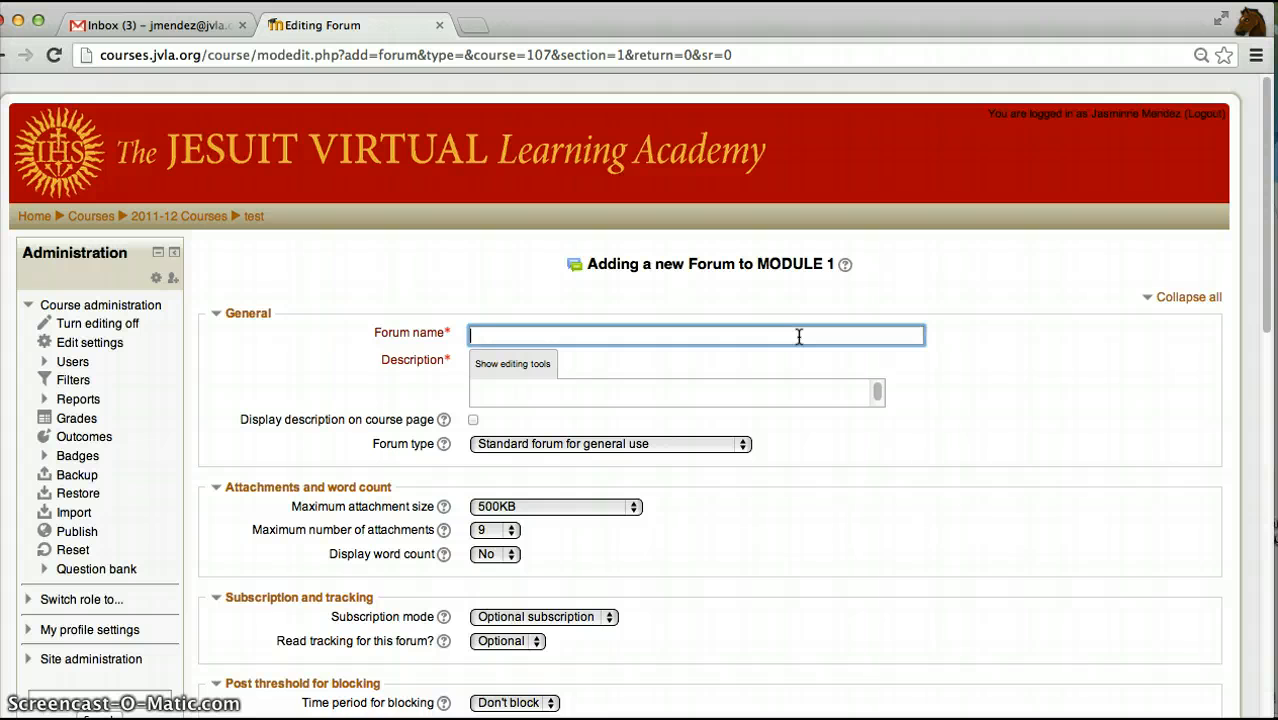
pyautogui.write('Sample Forum 1')
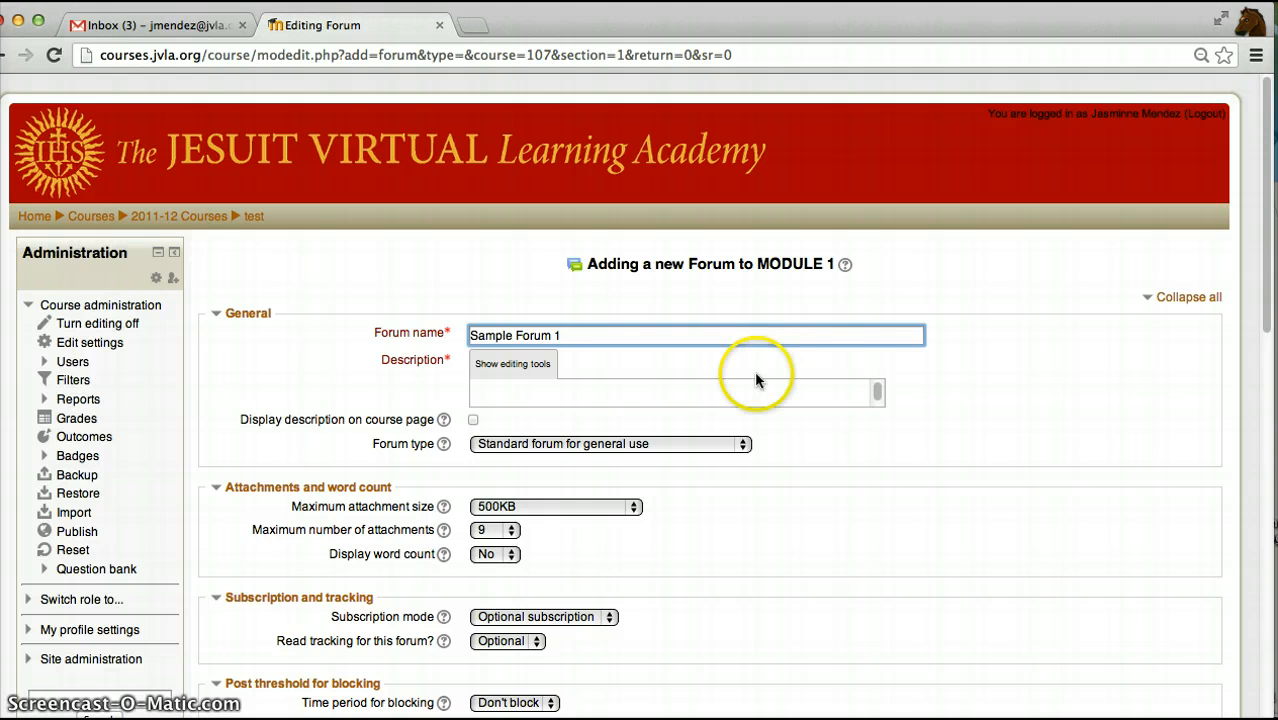
# - Enter the description "General forum for student questions." and leave its display on the course page switched off
pyautogui.click(735, 390)
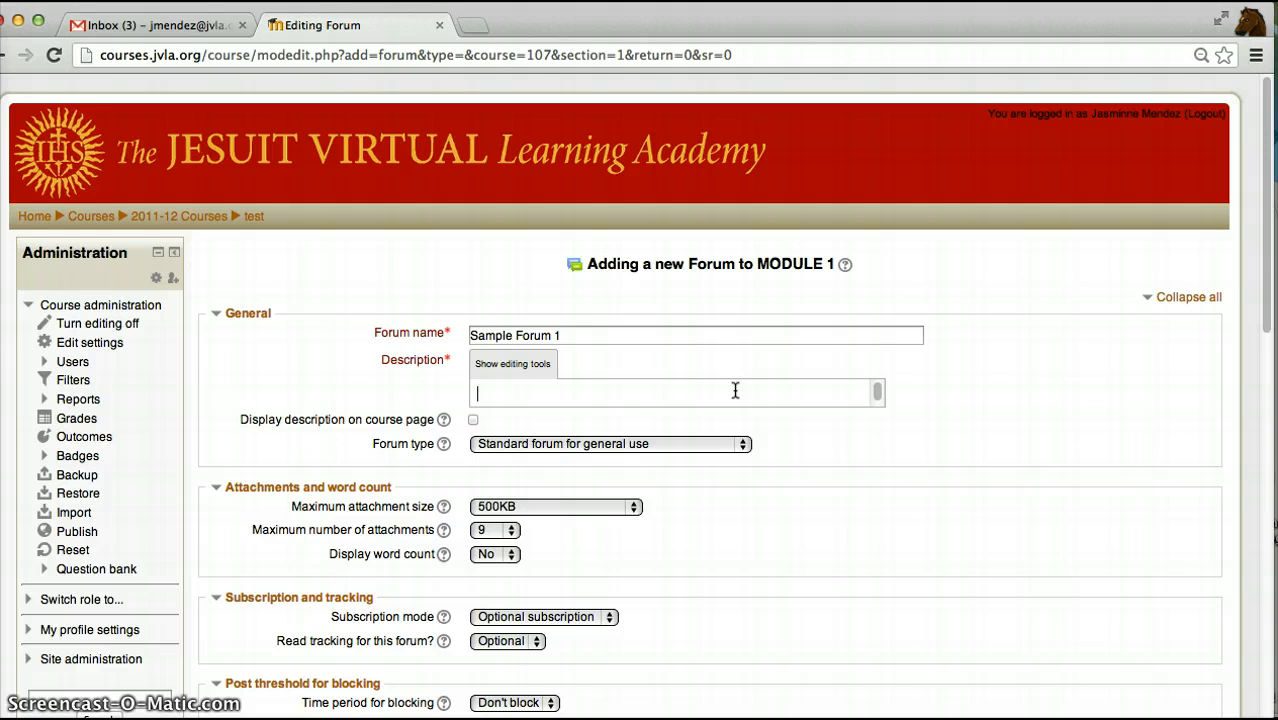
pyautogui.write('General forum for student questions.')
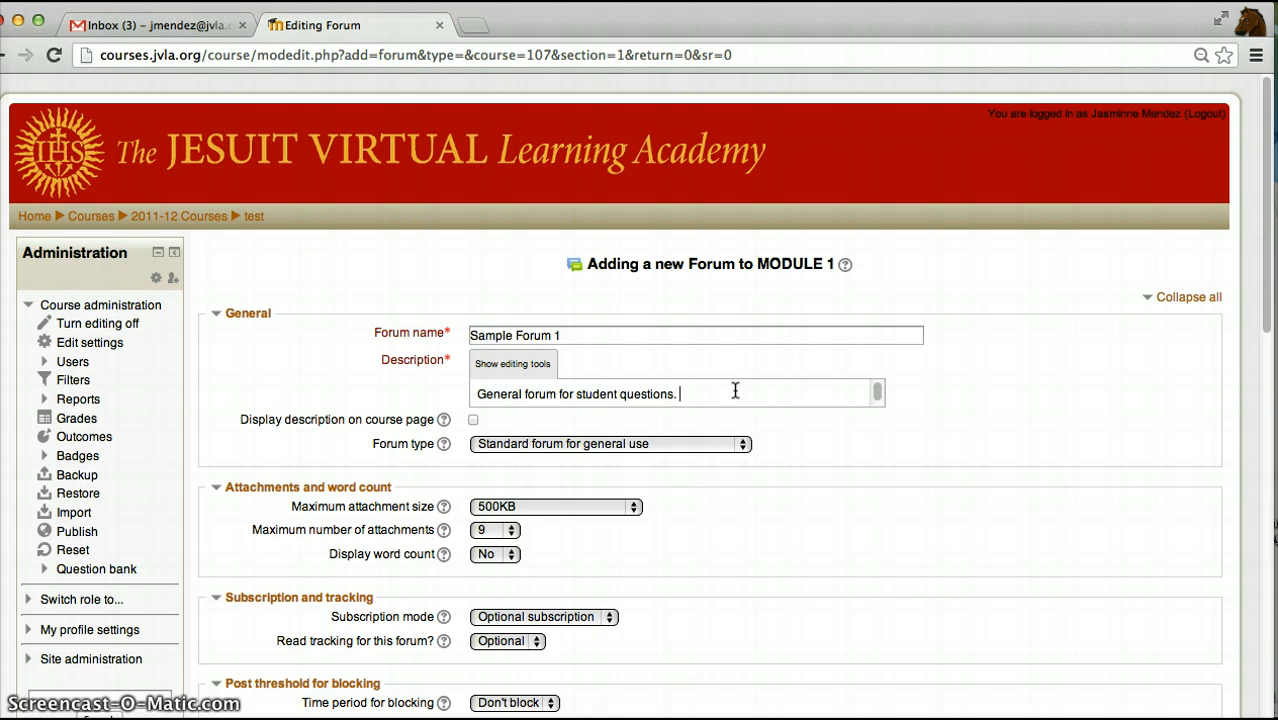
pyautogui.click(474, 421)
pyautogui.click(474, 421)
# - Choose "Standard forum for general use" as the forum type
pyautogui.click(740, 446)
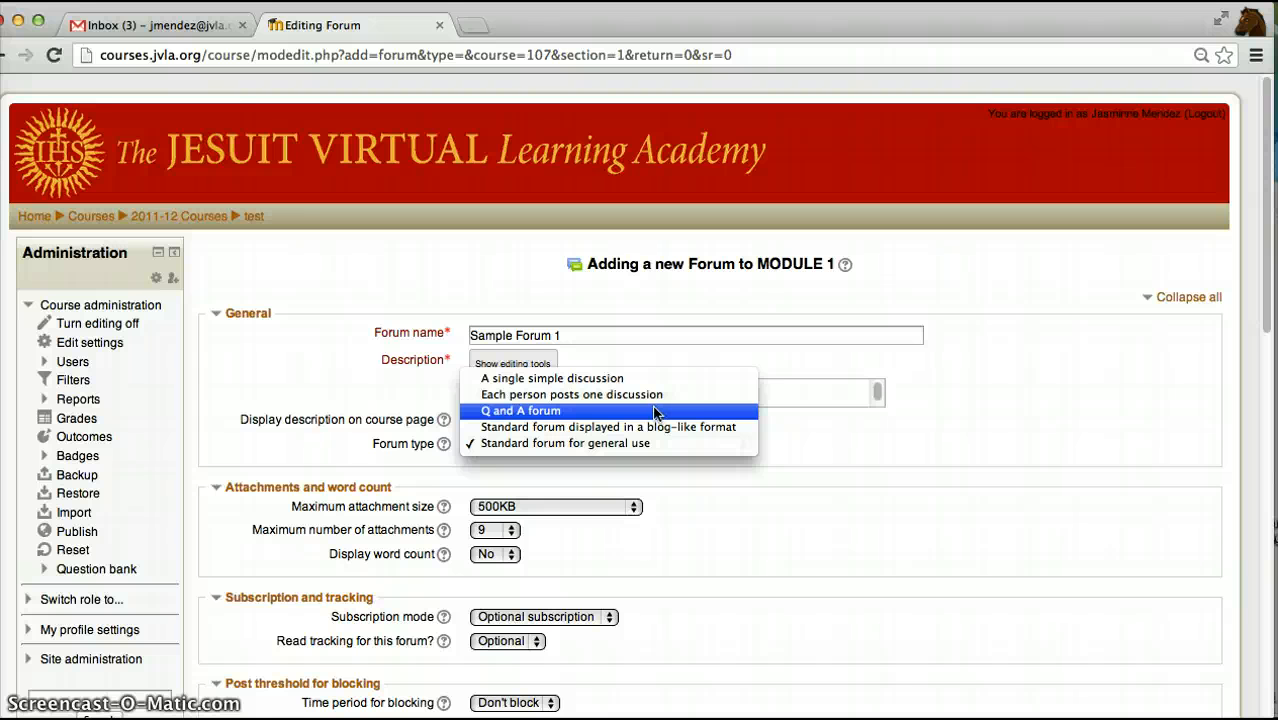
pyautogui.click(645, 444)
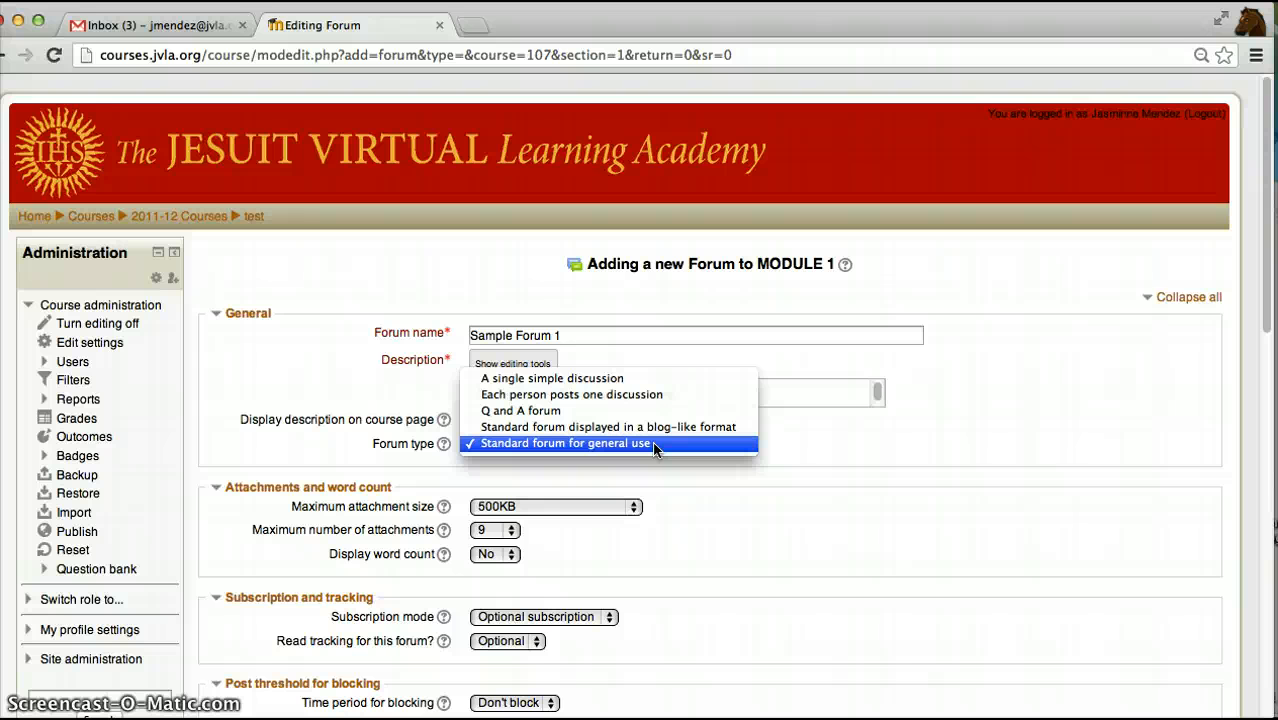
pyautogui.click(655, 446)
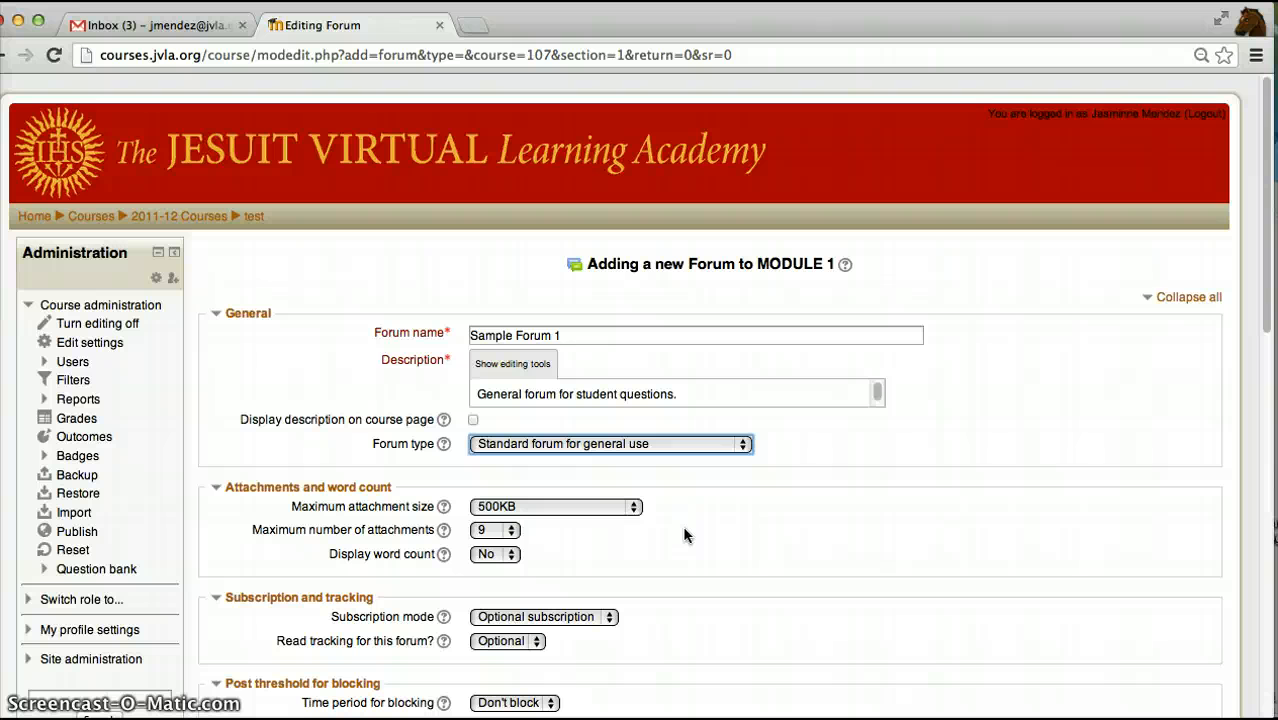
# - Keep the maximum attachment size at 500KB and set the maximum number of attachments to 2
pyautogui.click(634, 507)
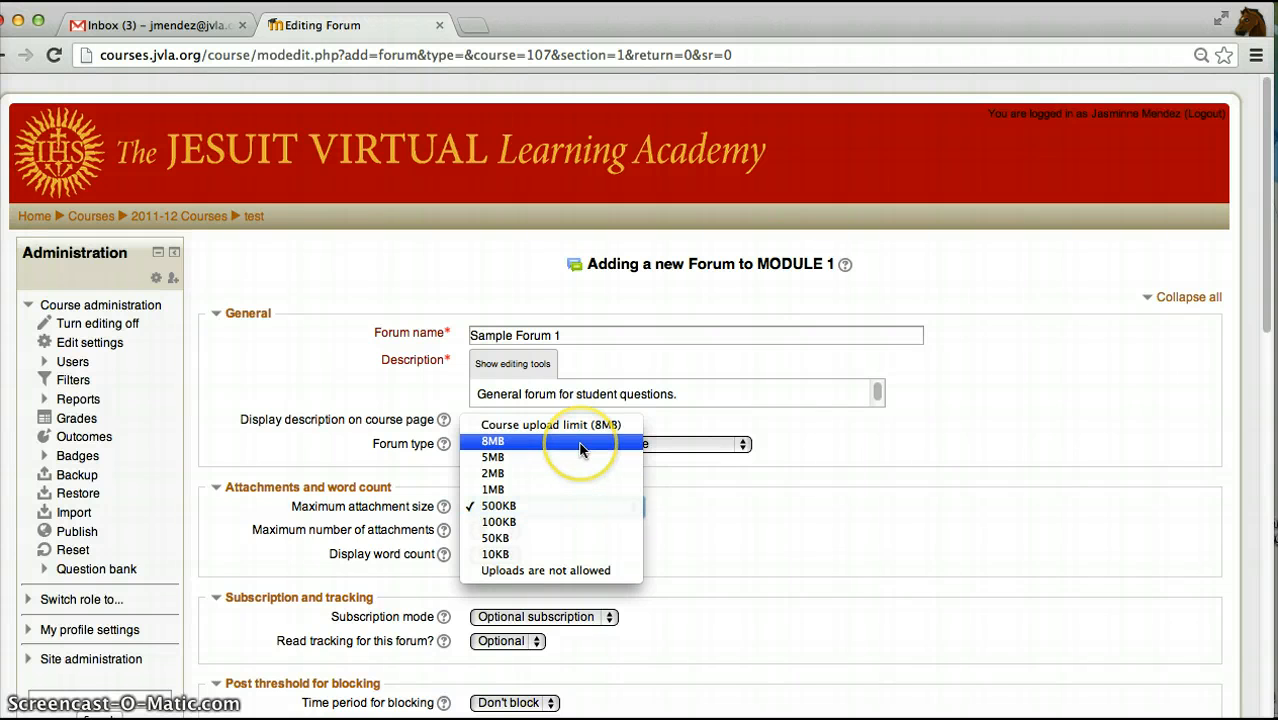
pyautogui.click(587, 517)
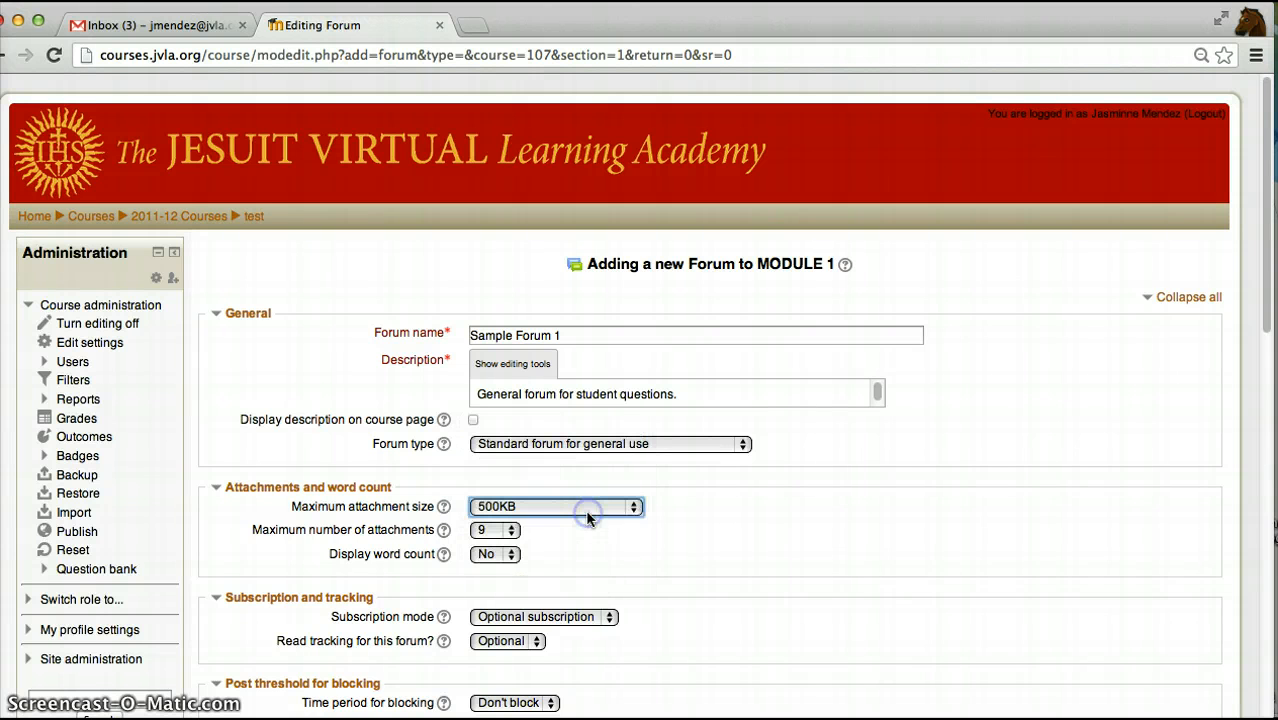
pyautogui.click(512, 537)
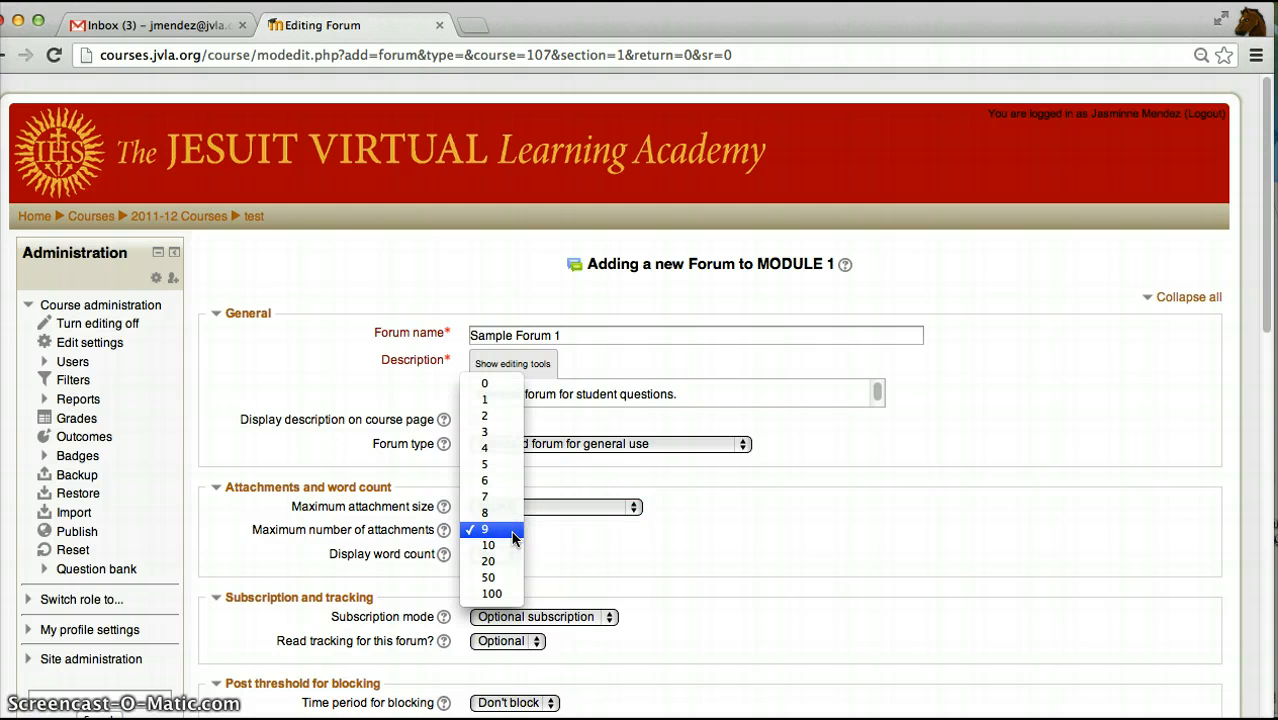
pyautogui.click(487, 415)
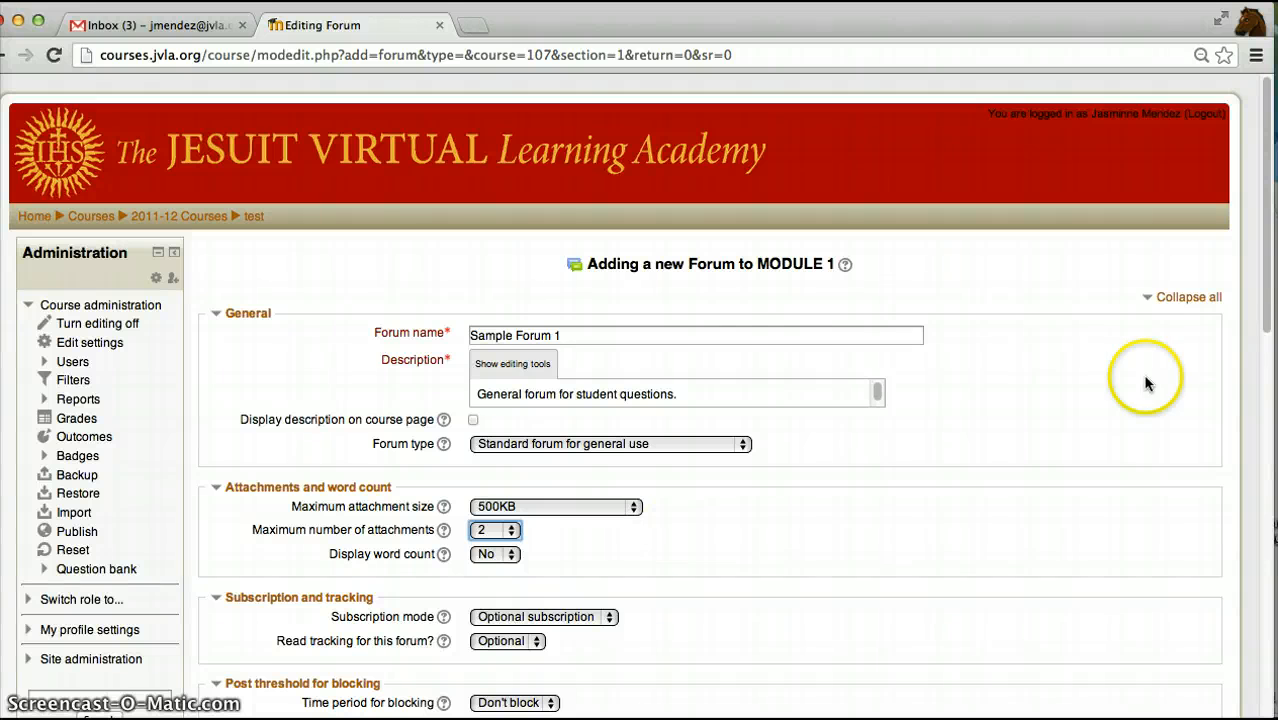
# - Set the subscription mode to Forced subscription and keep read tracking as Optional
pyautogui.moveTo(1263, 291); pyautogui.dragTo(1247, 365)
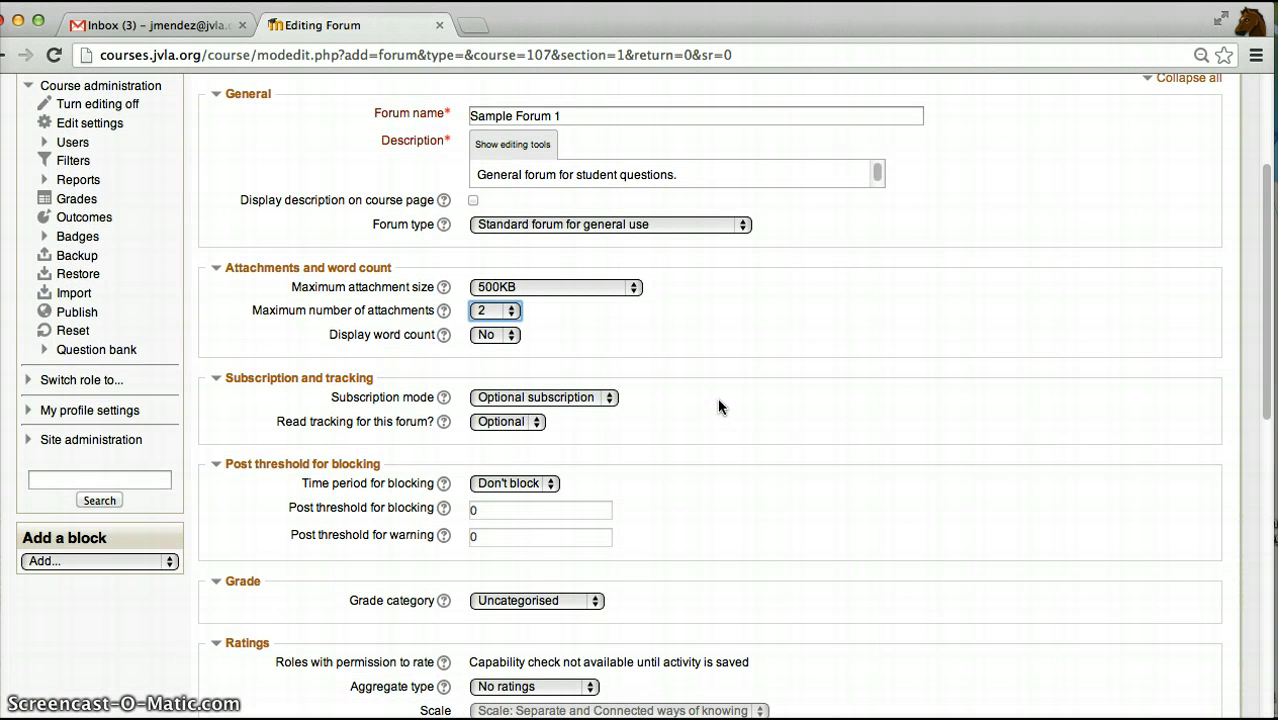
pyautogui.click(612, 399)
pyautogui.click(612, 398)
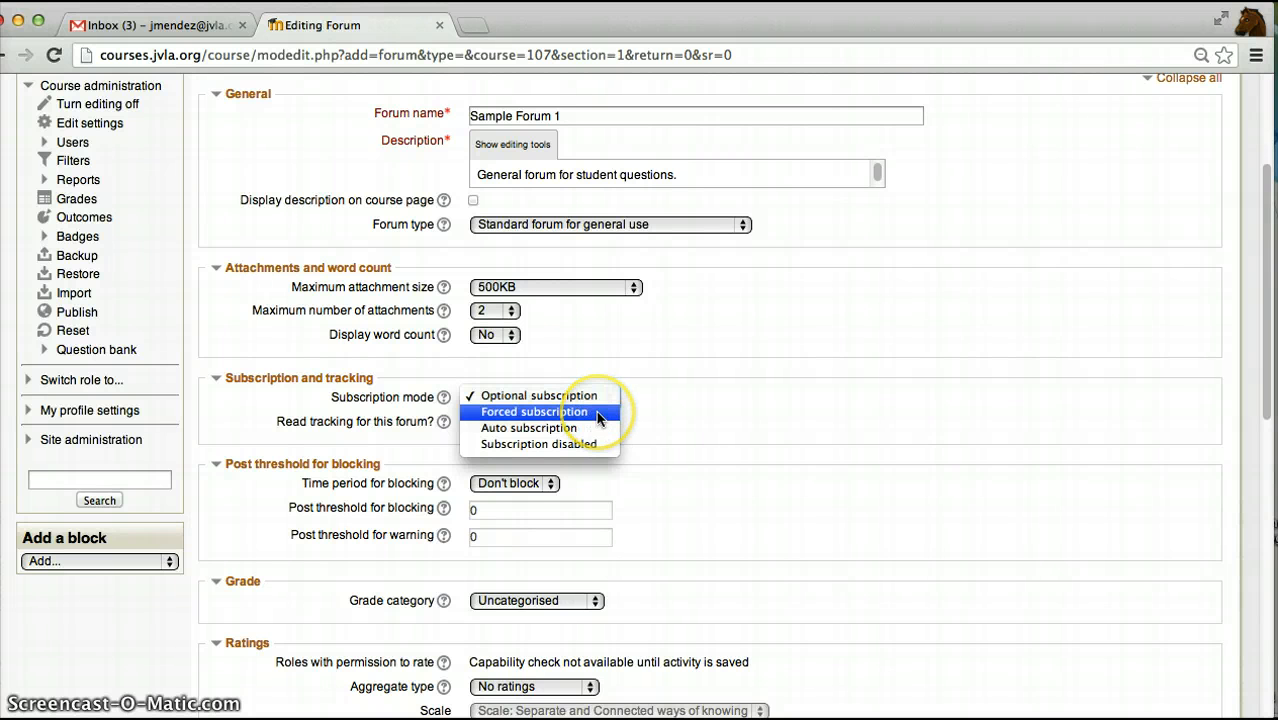
pyautogui.click(600, 418)
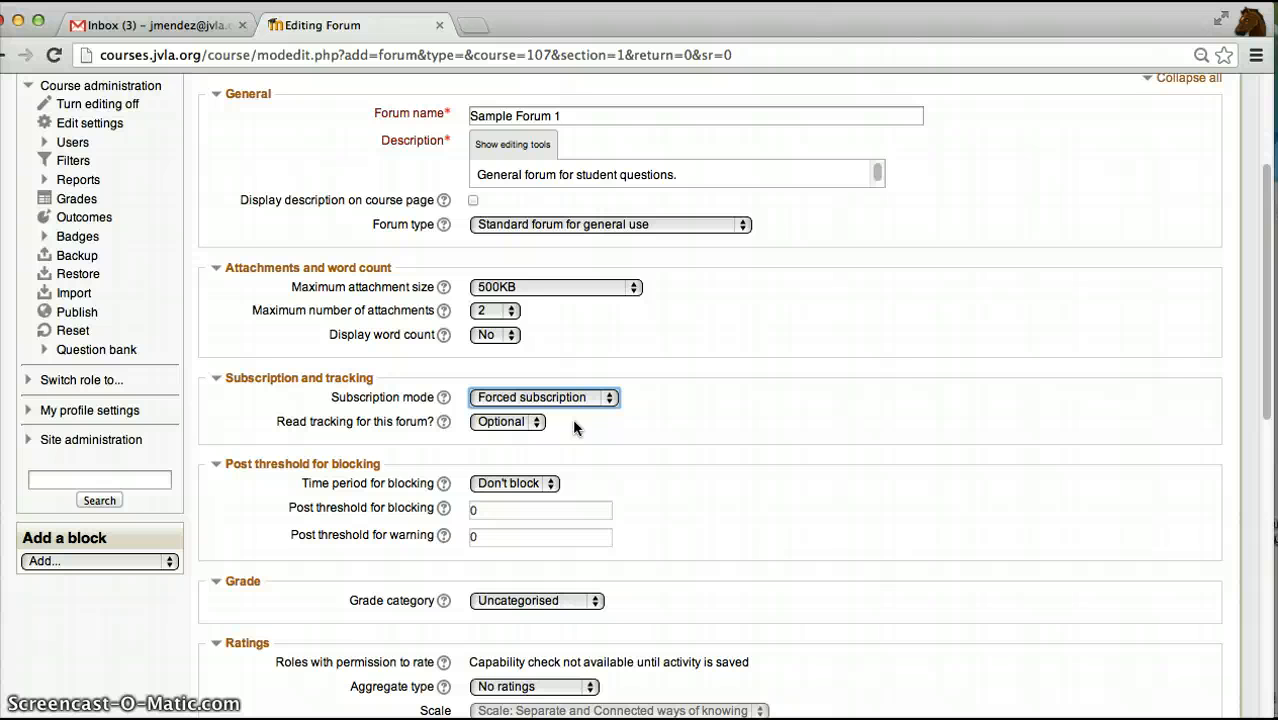
pyautogui.click(541, 424)
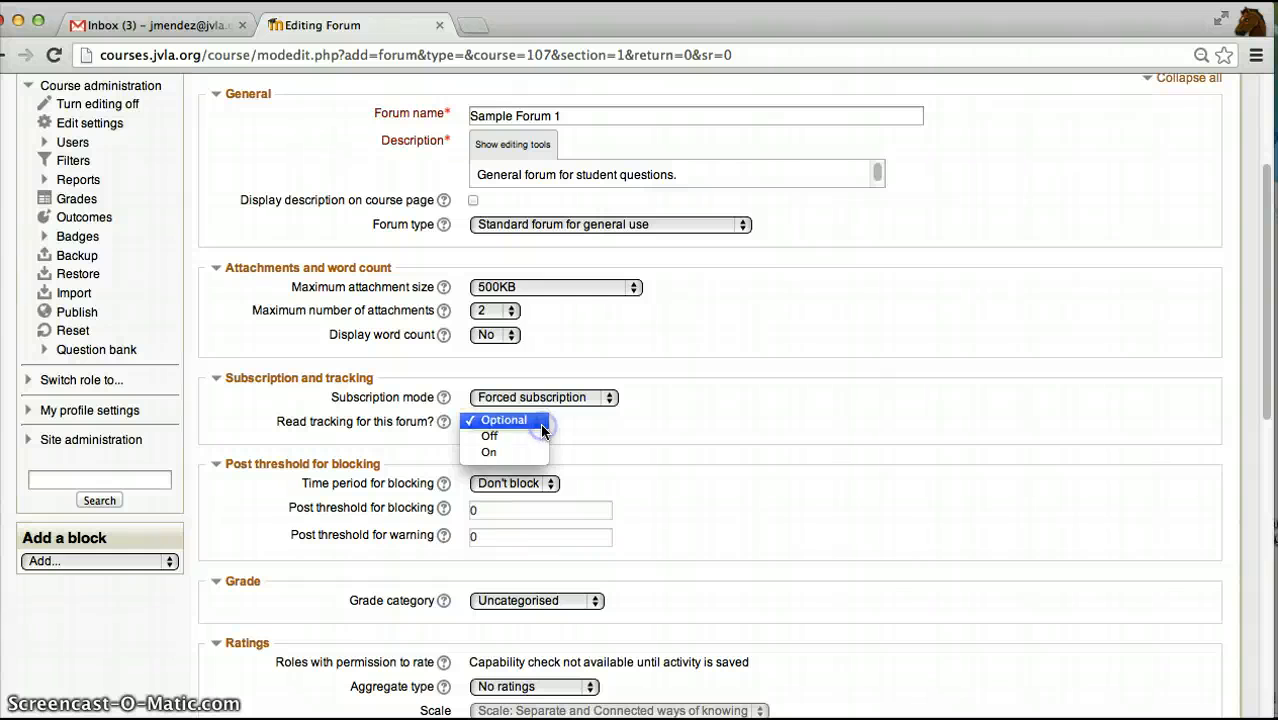
pyautogui.click(542, 424)
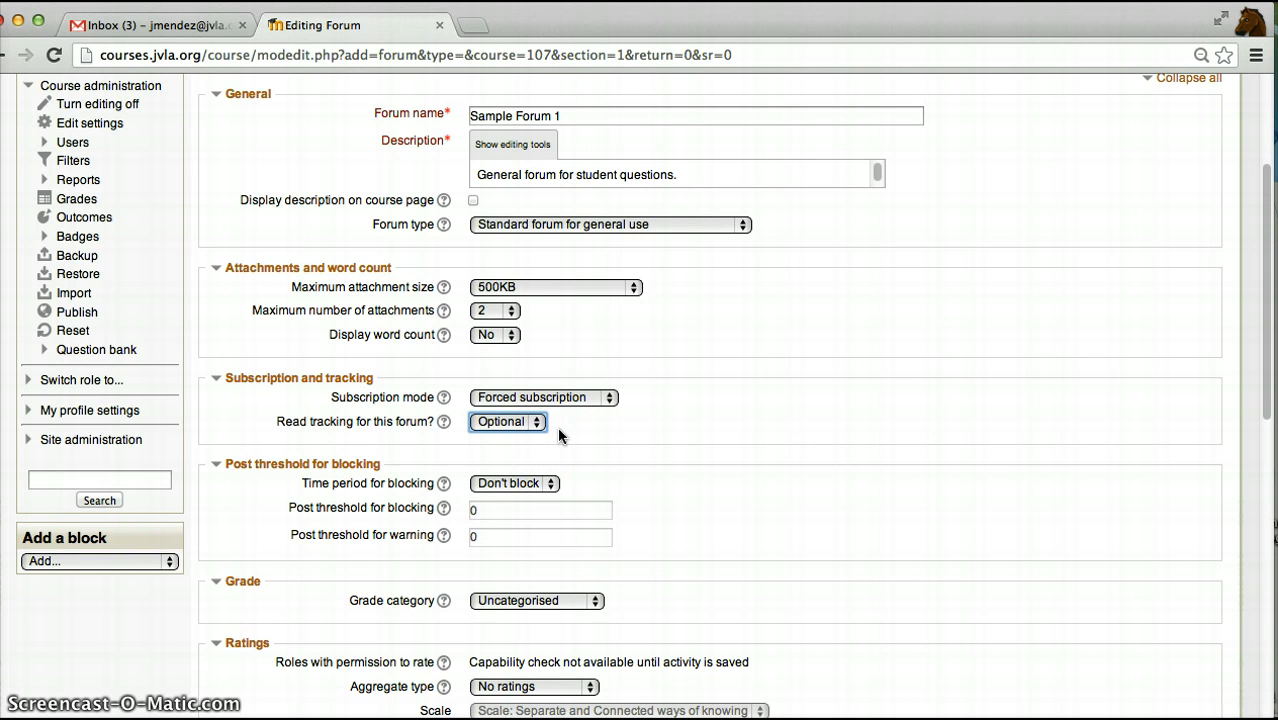
# - Set the time period for blocking posts to 1 day
pyautogui.click(552, 483)
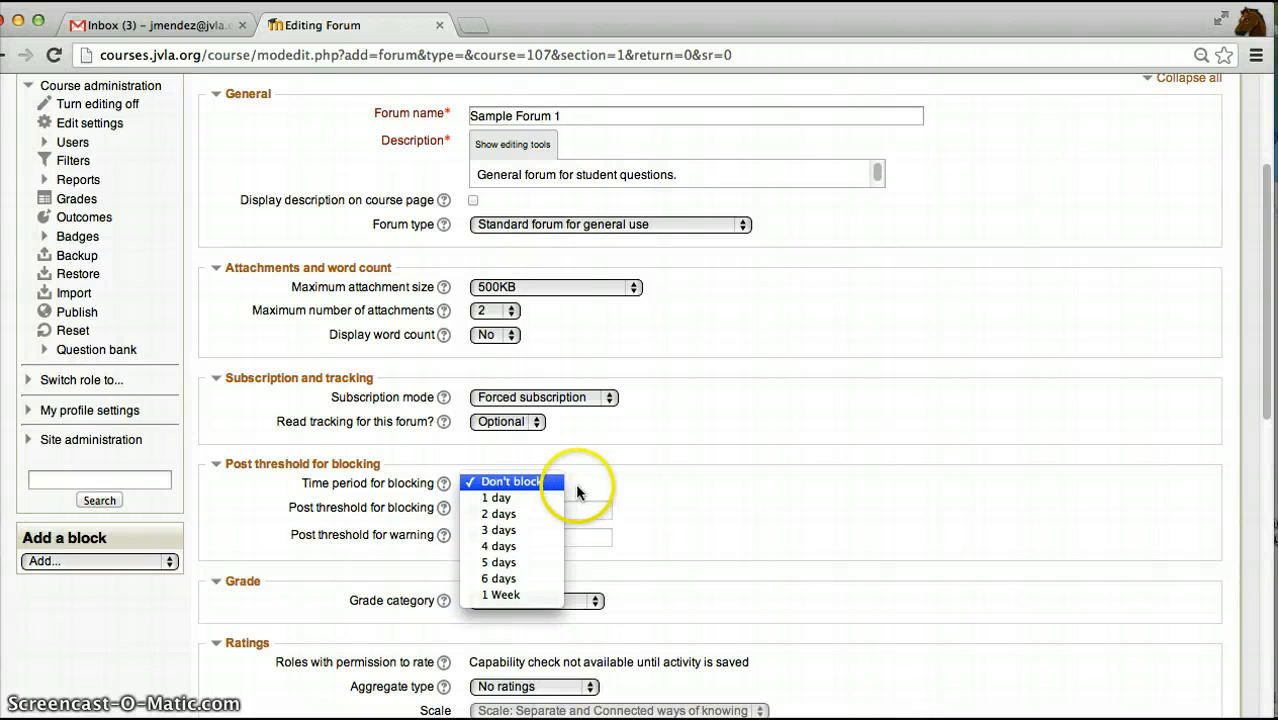
pyautogui.click(577, 487)
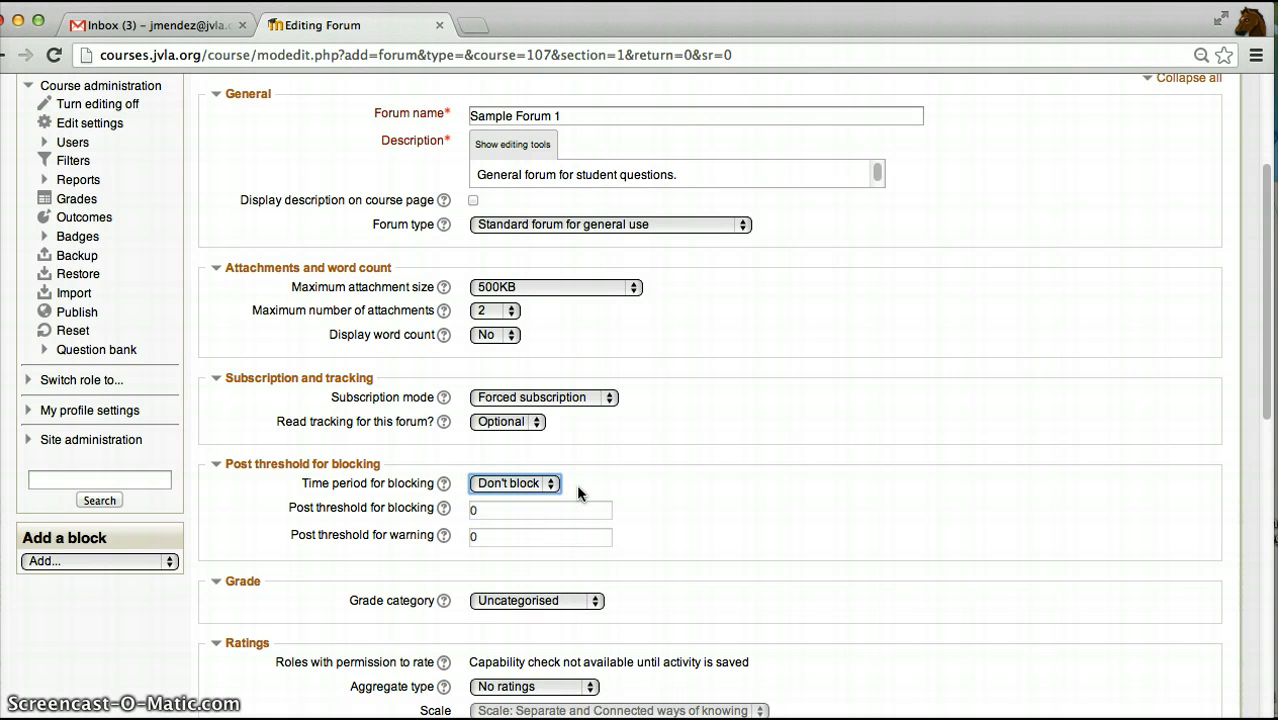
pyautogui.click(545, 507)
pyautogui.click(553, 485)
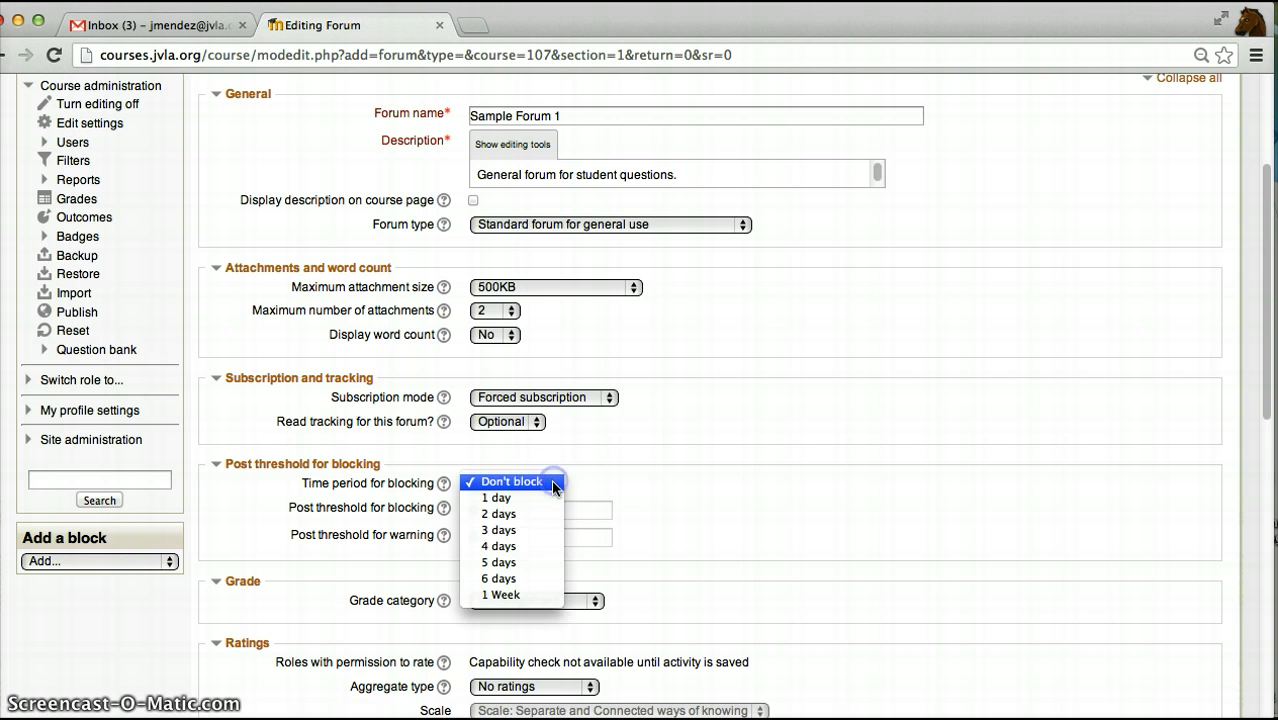
pyautogui.click(540, 503)
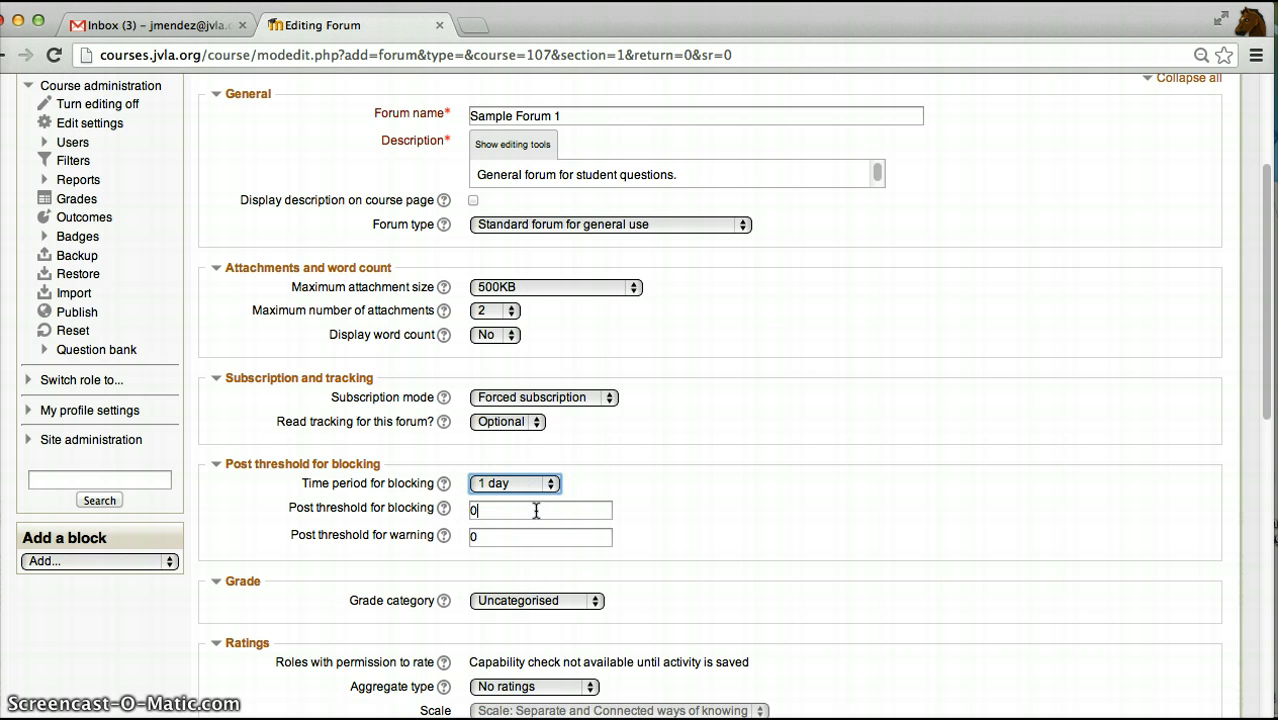
# - Set the post threshold for blocking to 3 and the post threshold for warning to 2
pyautogui.click(475, 515)
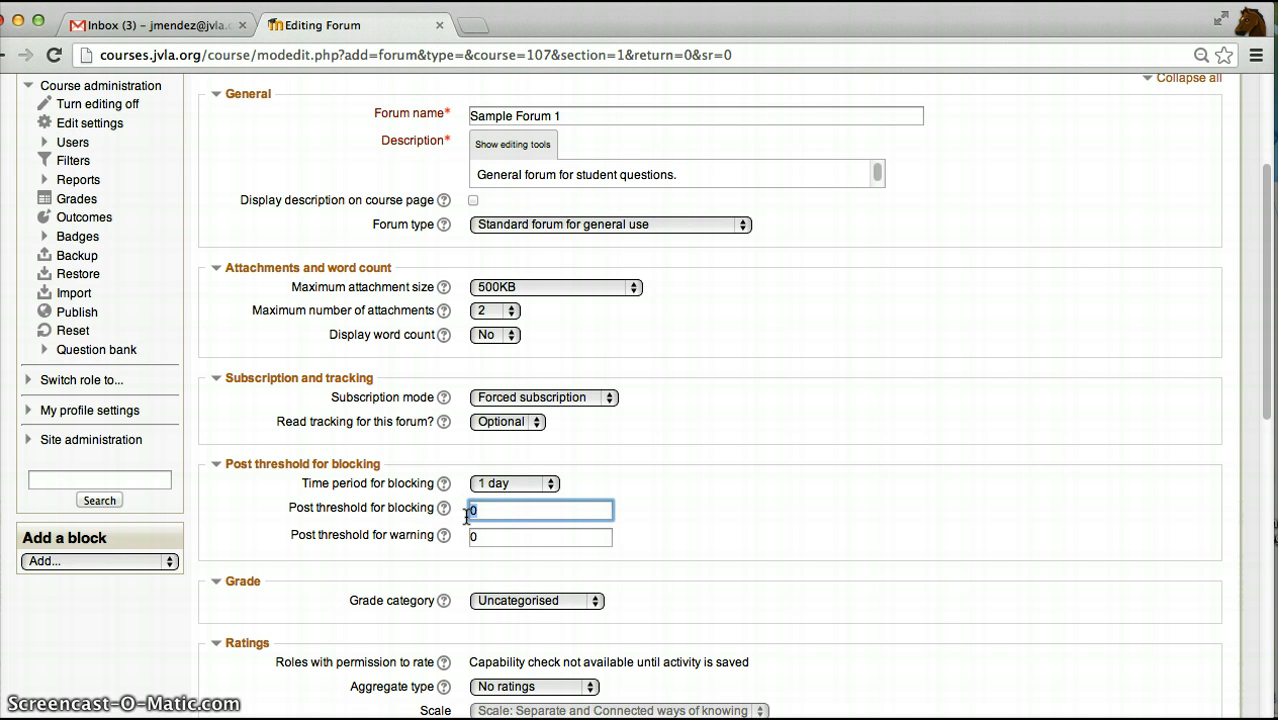
pyautogui.doubleClick(486, 515)
pyautogui.doubleClick(485, 537)
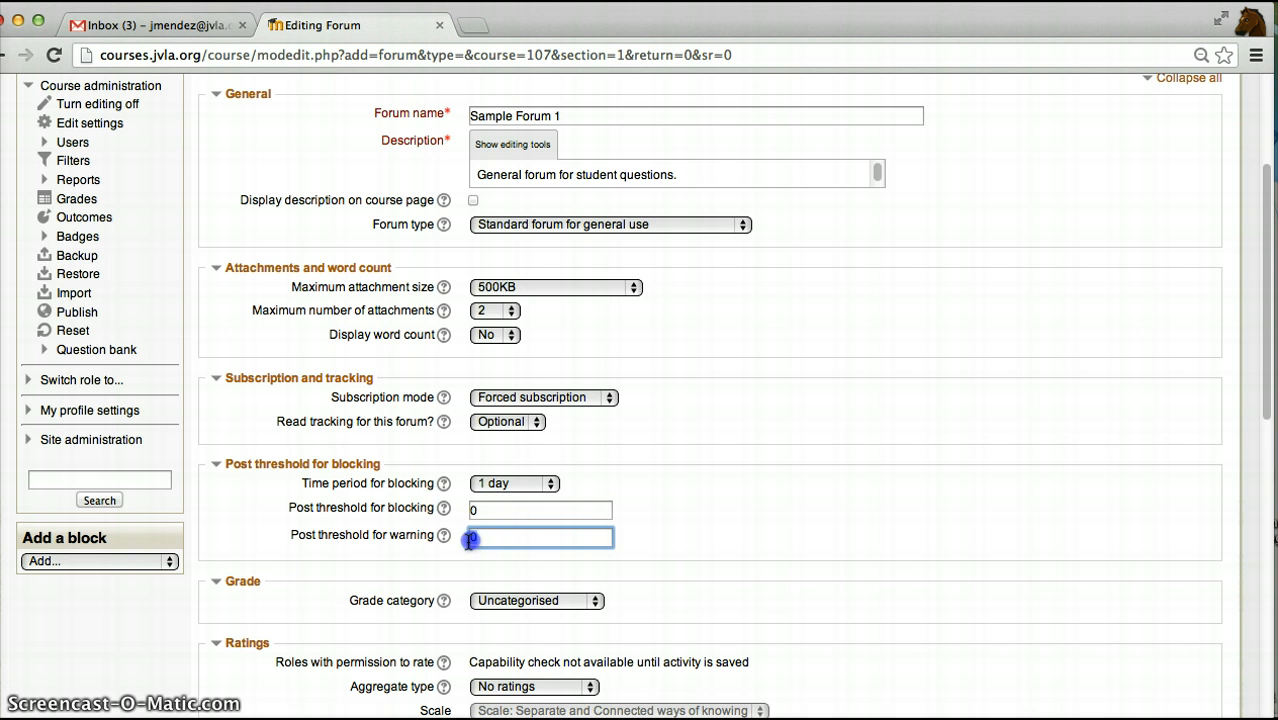
pyautogui.moveTo(482, 509); pyautogui.dragTo(470, 508)
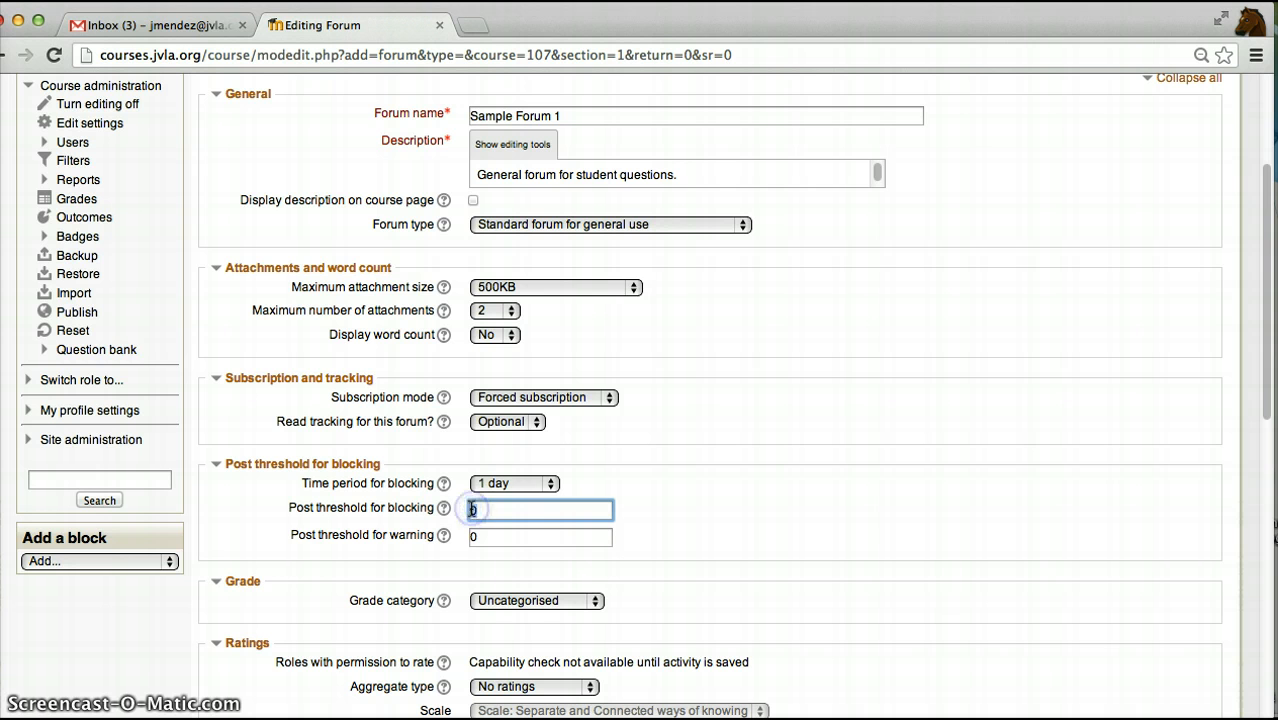
pyautogui.write('3')
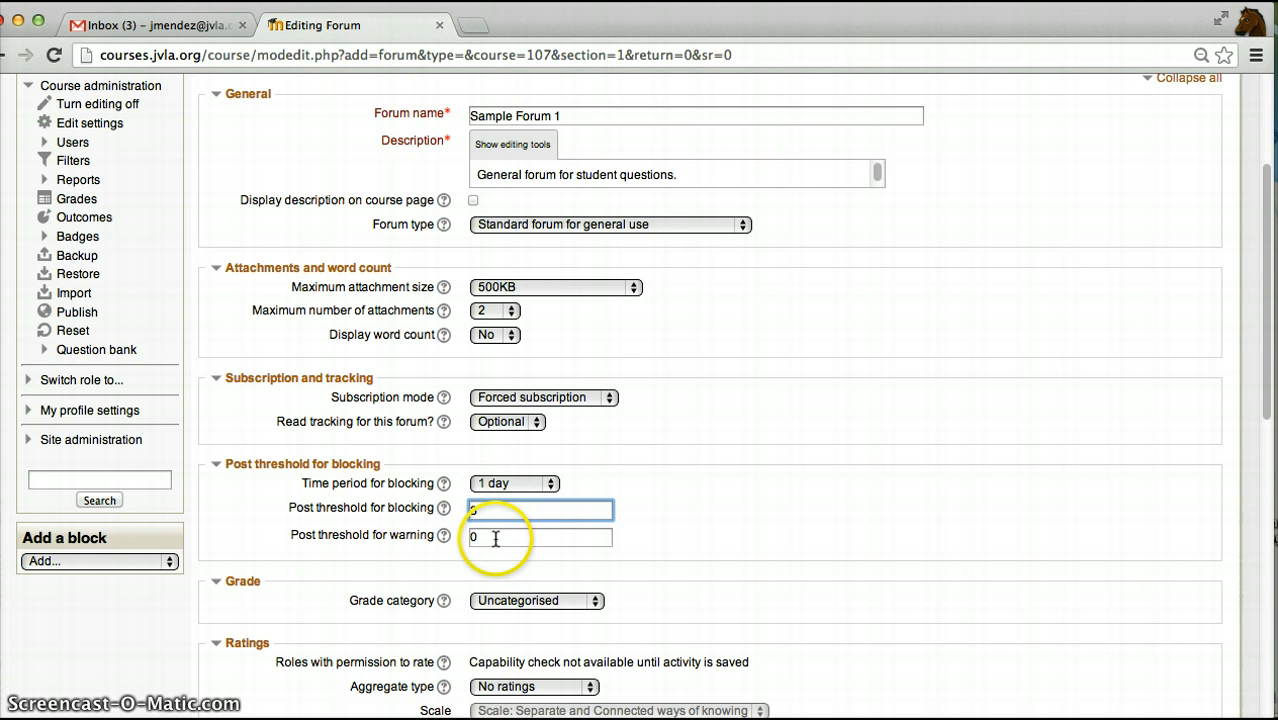
pyautogui.click(493, 538)
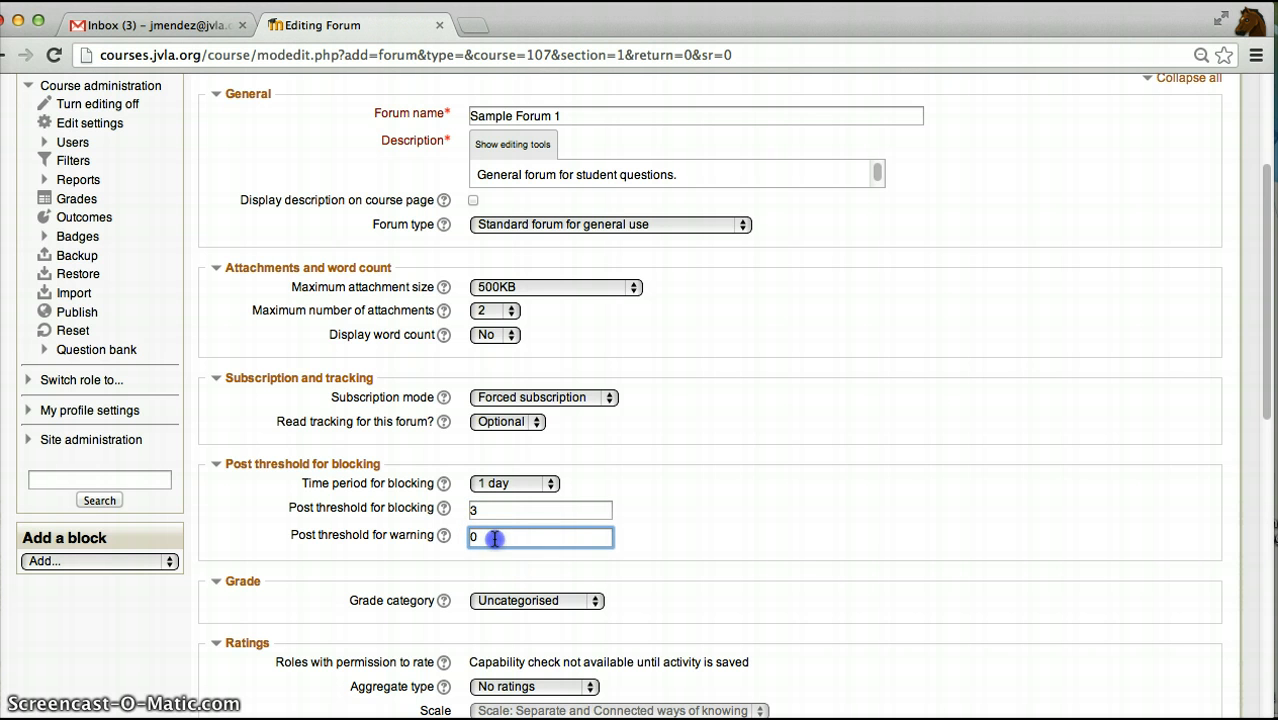
pyautogui.moveTo(491, 536); pyautogui.dragTo(459, 540)
pyautogui.write('2')
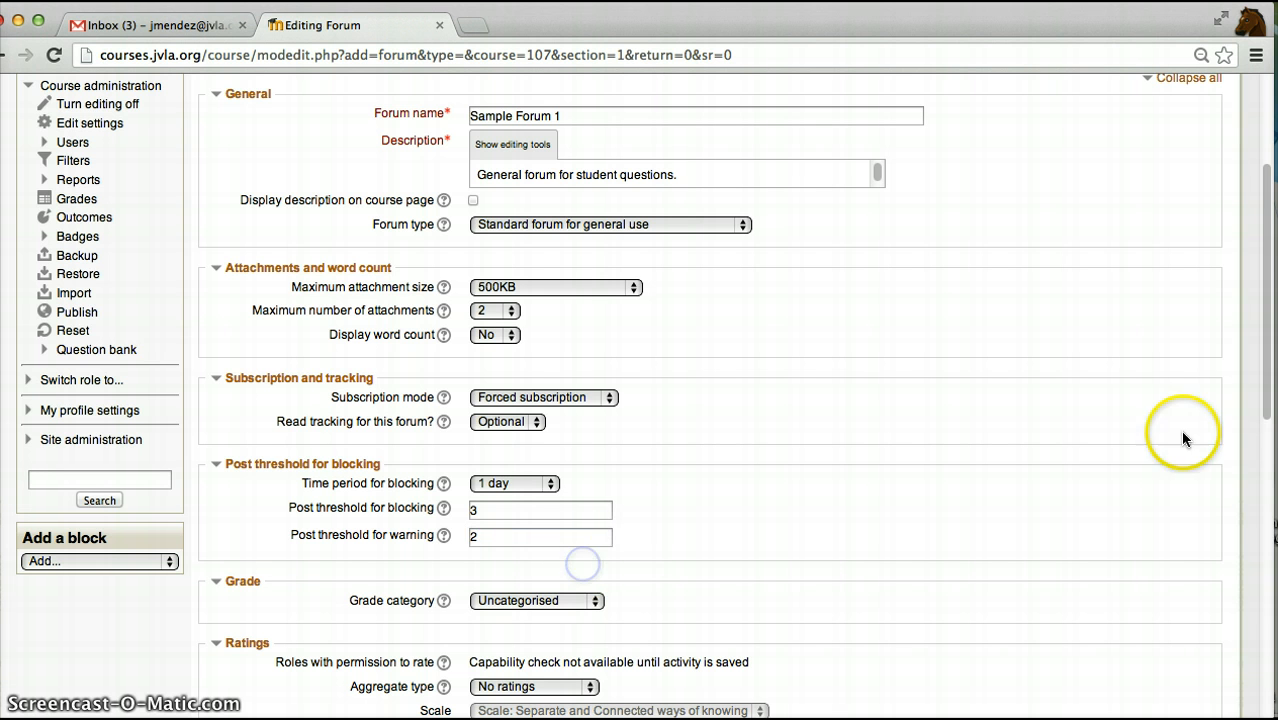
# - Set the forum's grade category to Discussion Forums
pyautogui.moveTo(1264, 410); pyautogui.dragTo(1266, 520)
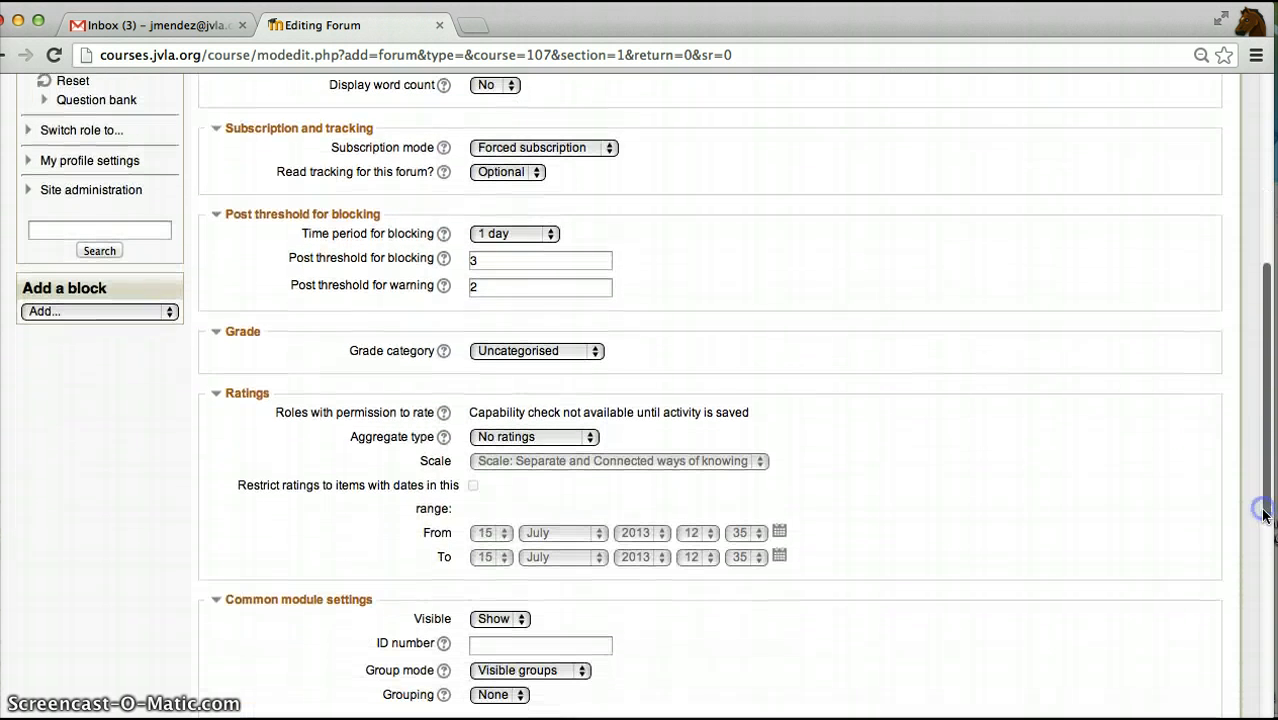
pyautogui.click(591, 350)
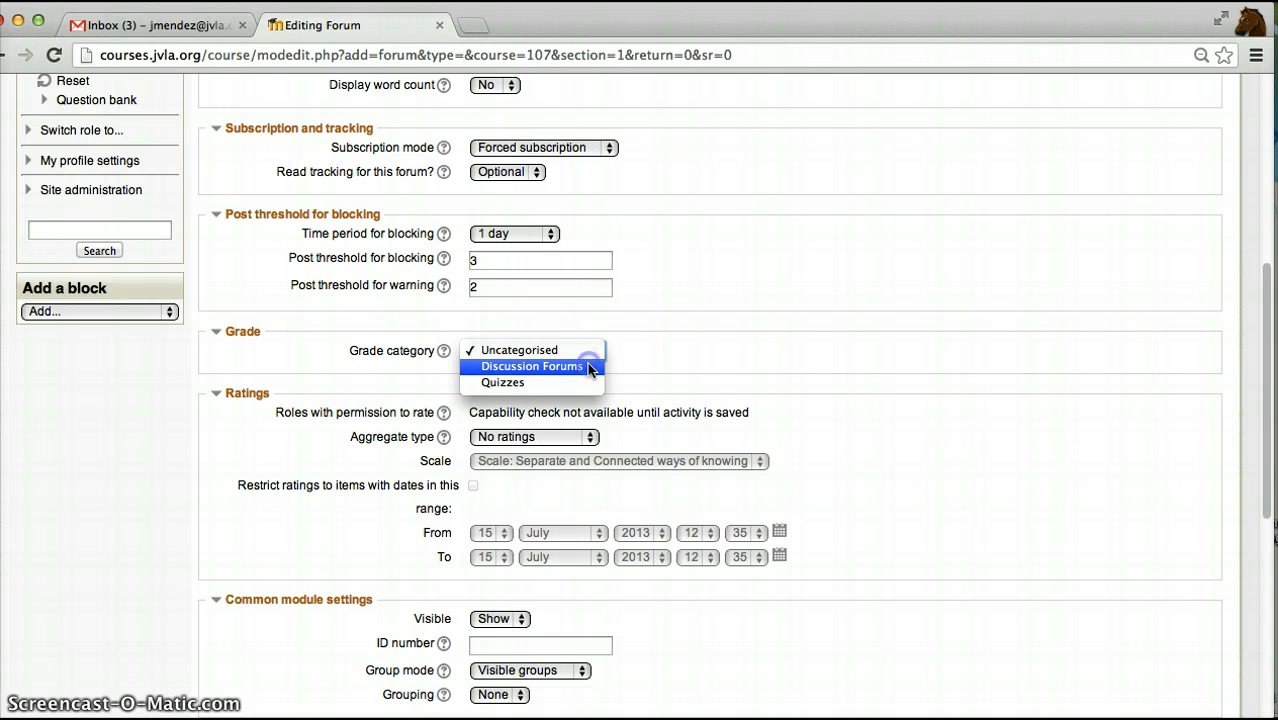
pyautogui.click(589, 367)
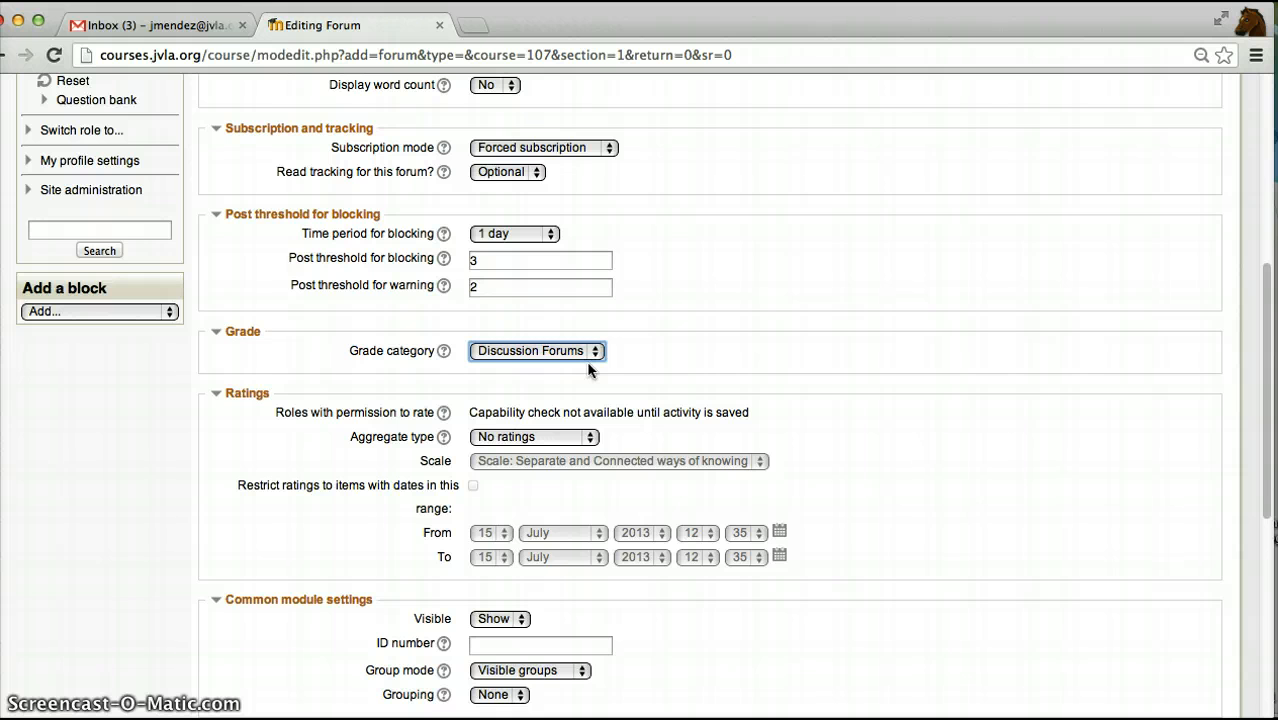
pyautogui.click(556, 372)
# - Set the ratings aggregate type to Maximum rating and the rating scale to 10
pyautogui.click(591, 437)
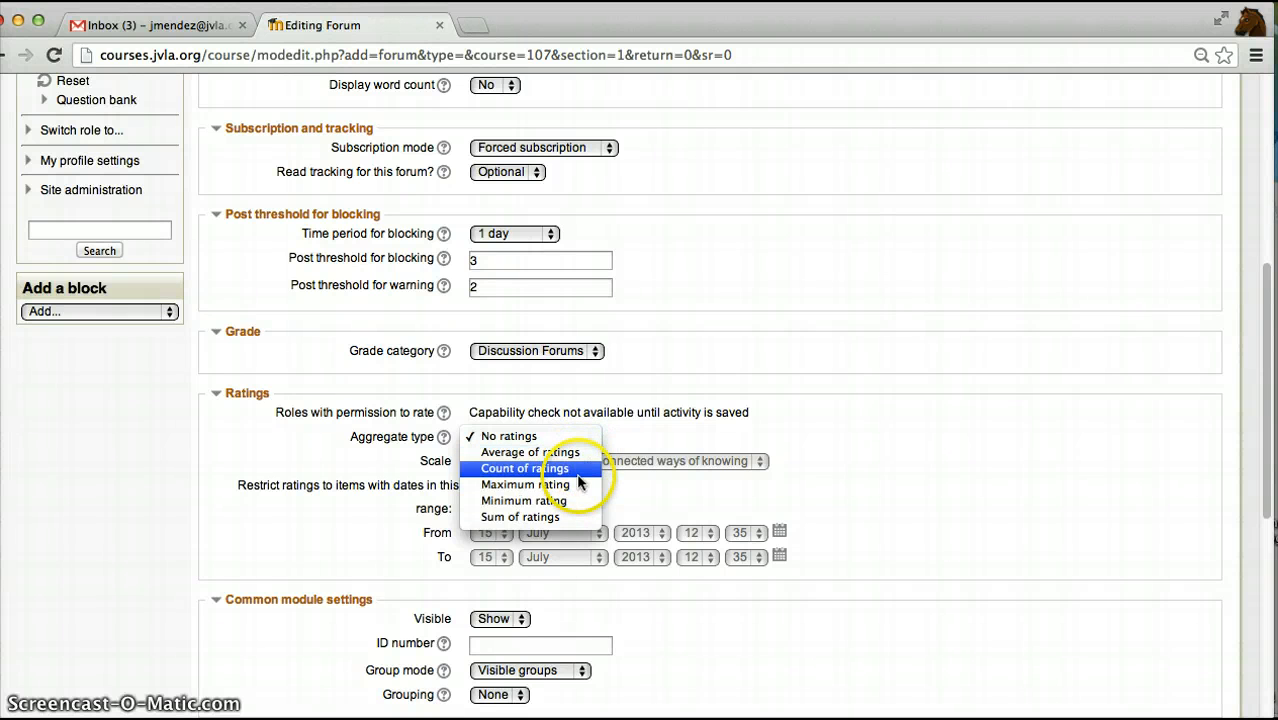
pyautogui.click(578, 485)
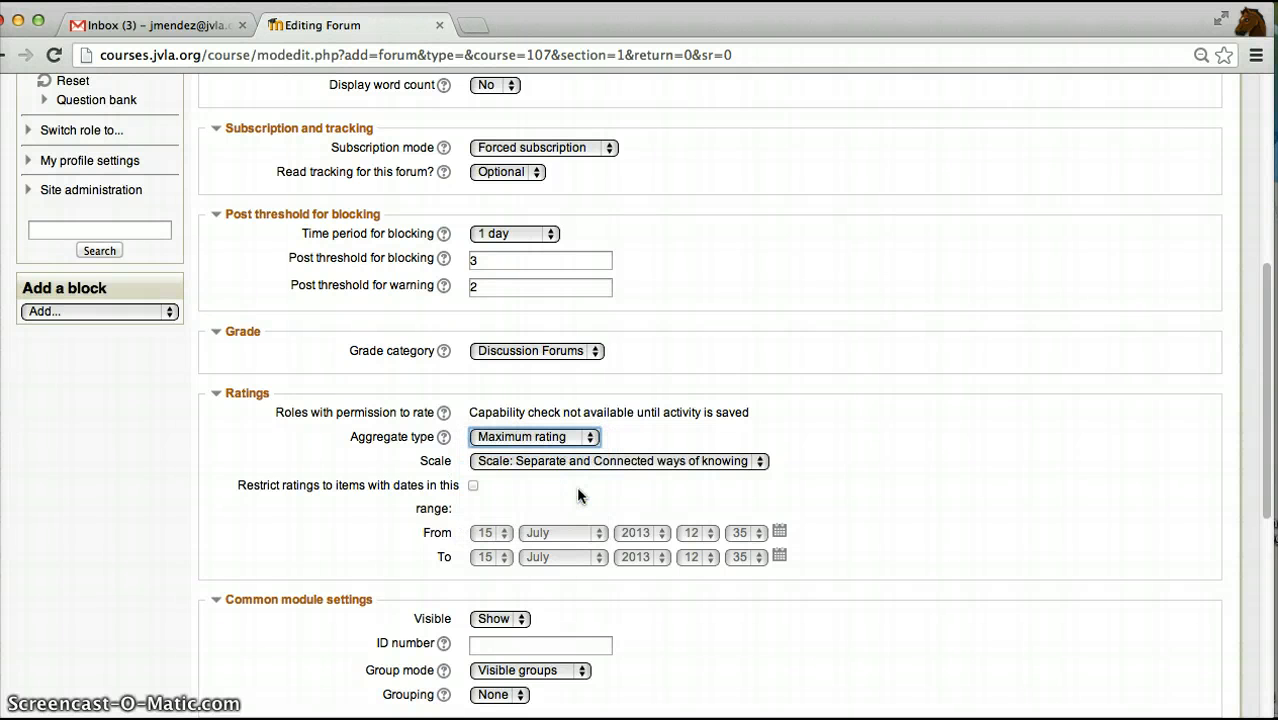
pyautogui.click(760, 462)
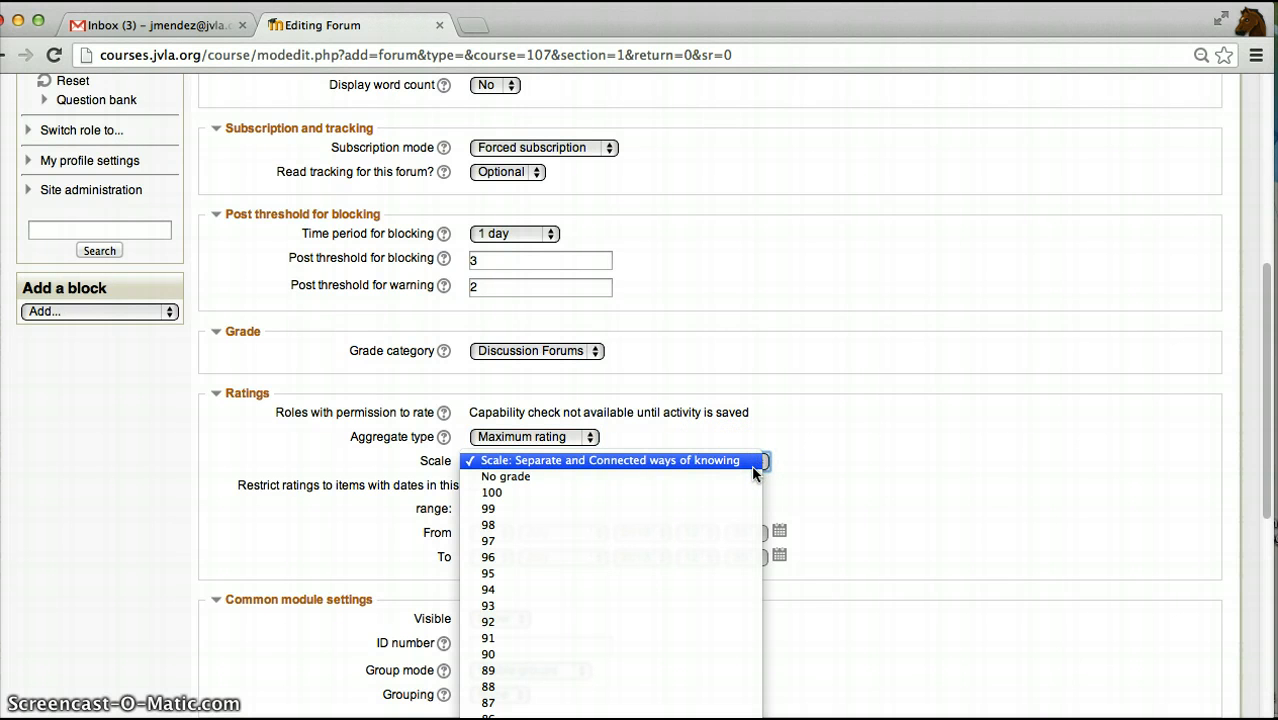
pyautogui.scroll(-12, 611, 600)
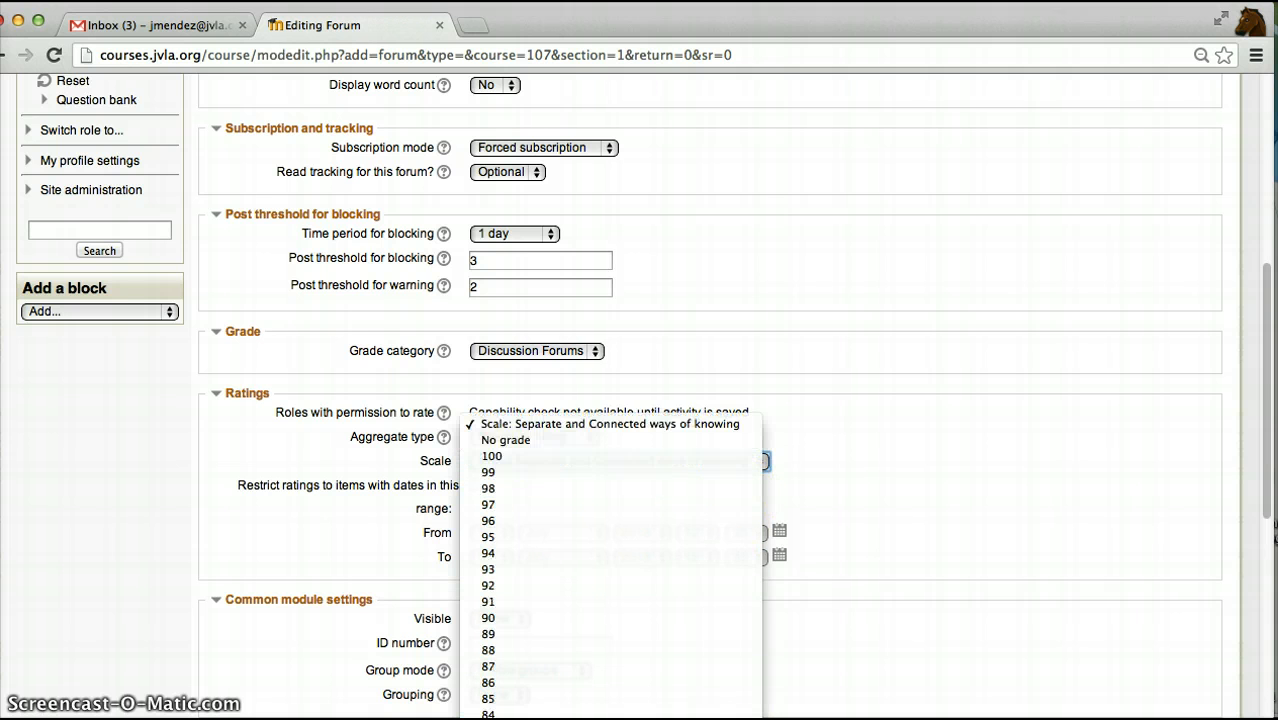
pyautogui.scroll(-8, 705, 697)
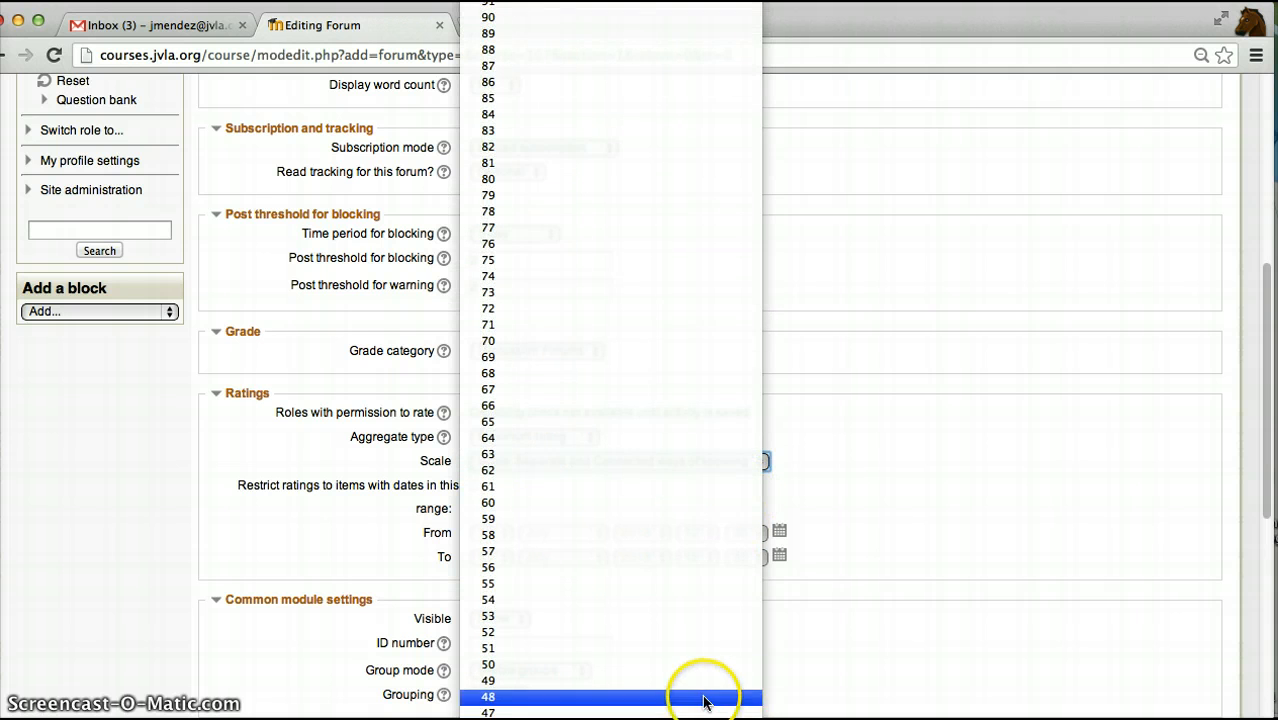
pyautogui.scroll(-8, 668, 690)
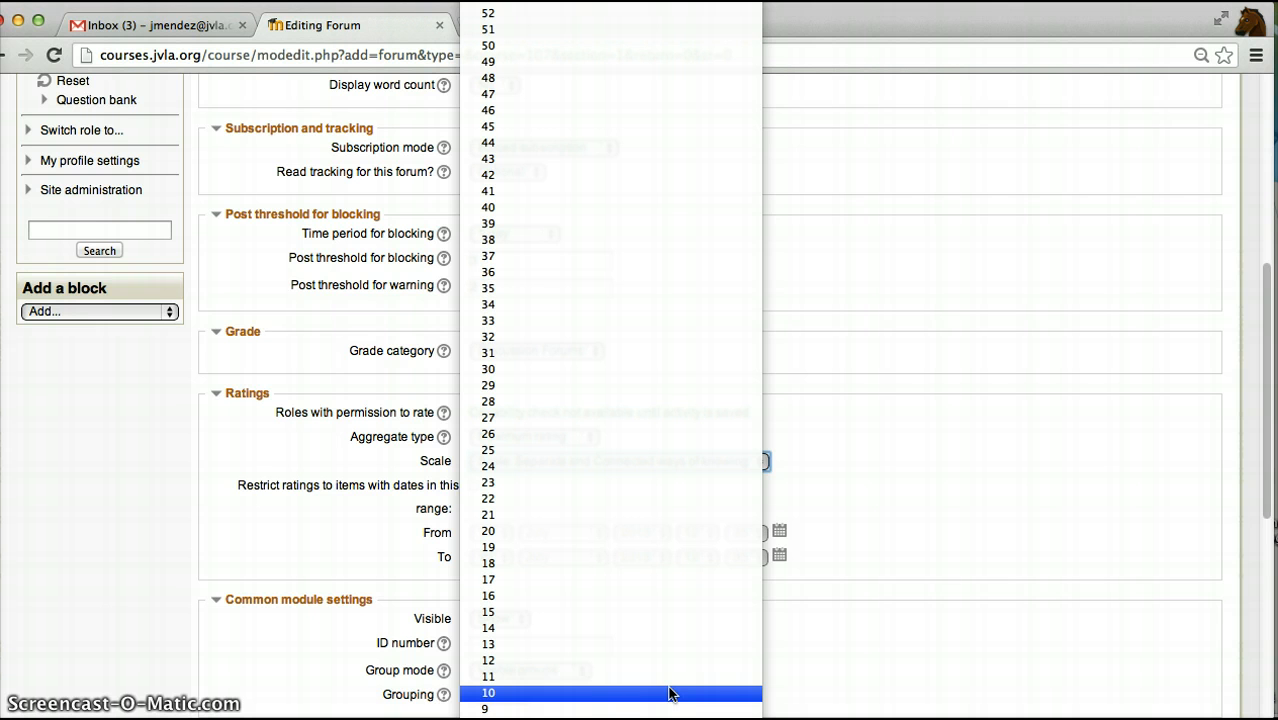
pyautogui.click(669, 692)
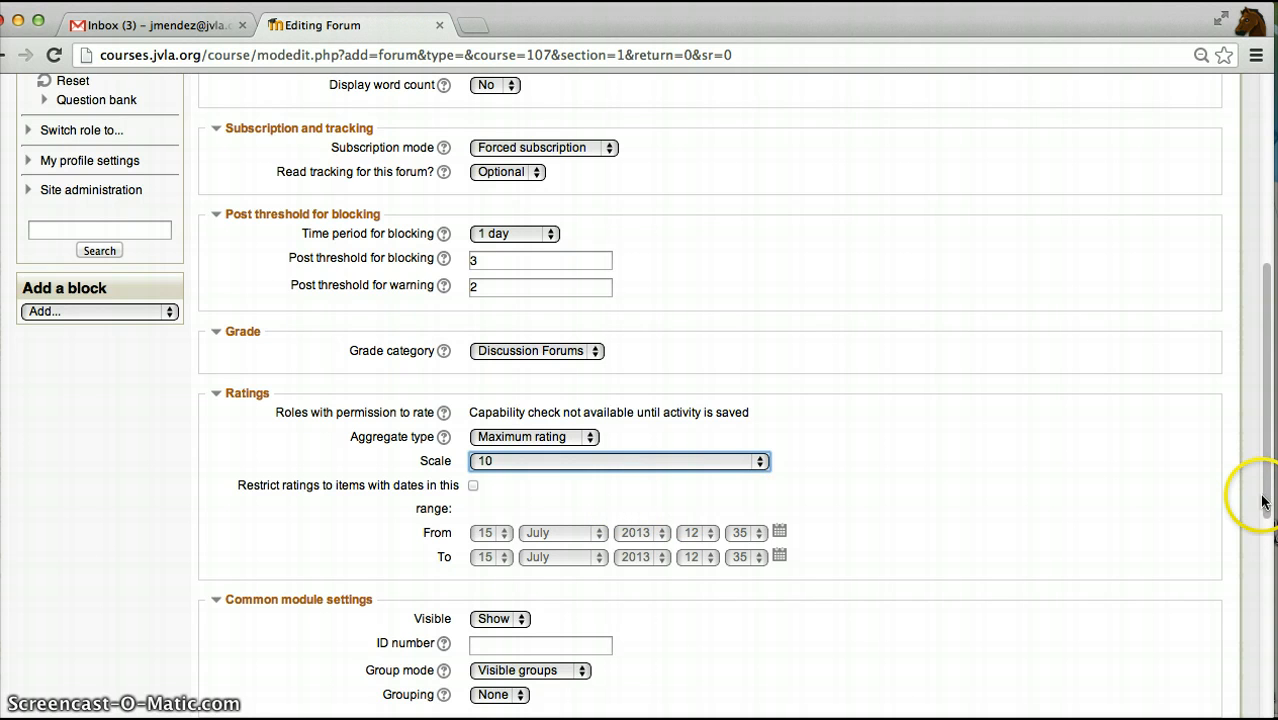
# - Check the visibility and group mode options in the common module settings, keeping Show and Visible groups
pyautogui.moveTo(1265, 502); pyautogui.dragTo(1267, 603)
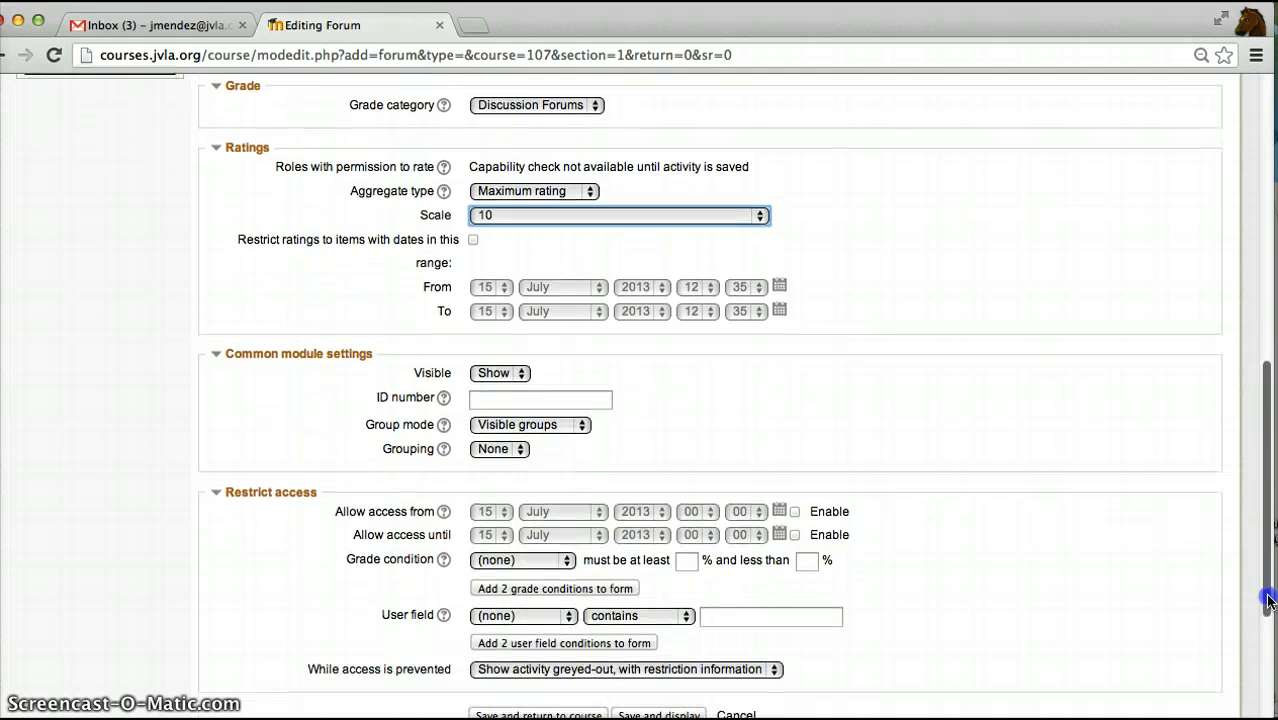
pyautogui.click(585, 427)
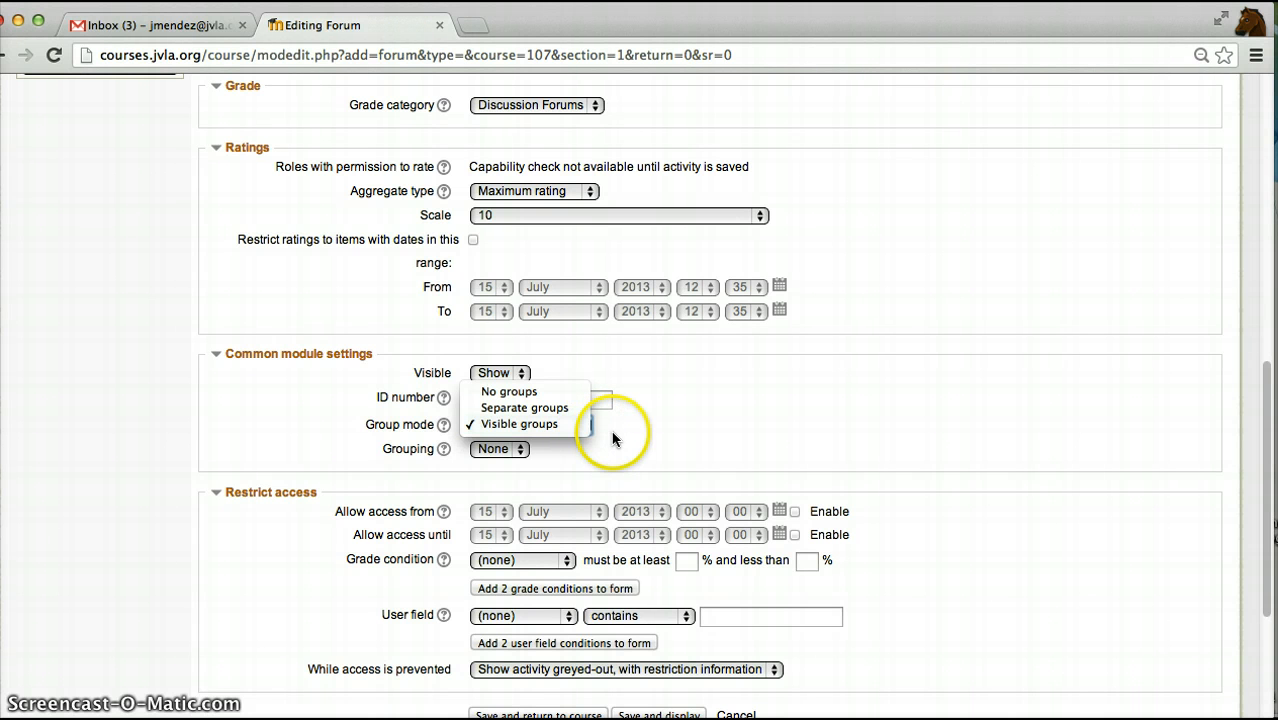
pyautogui.click(608, 435)
pyautogui.click(526, 381)
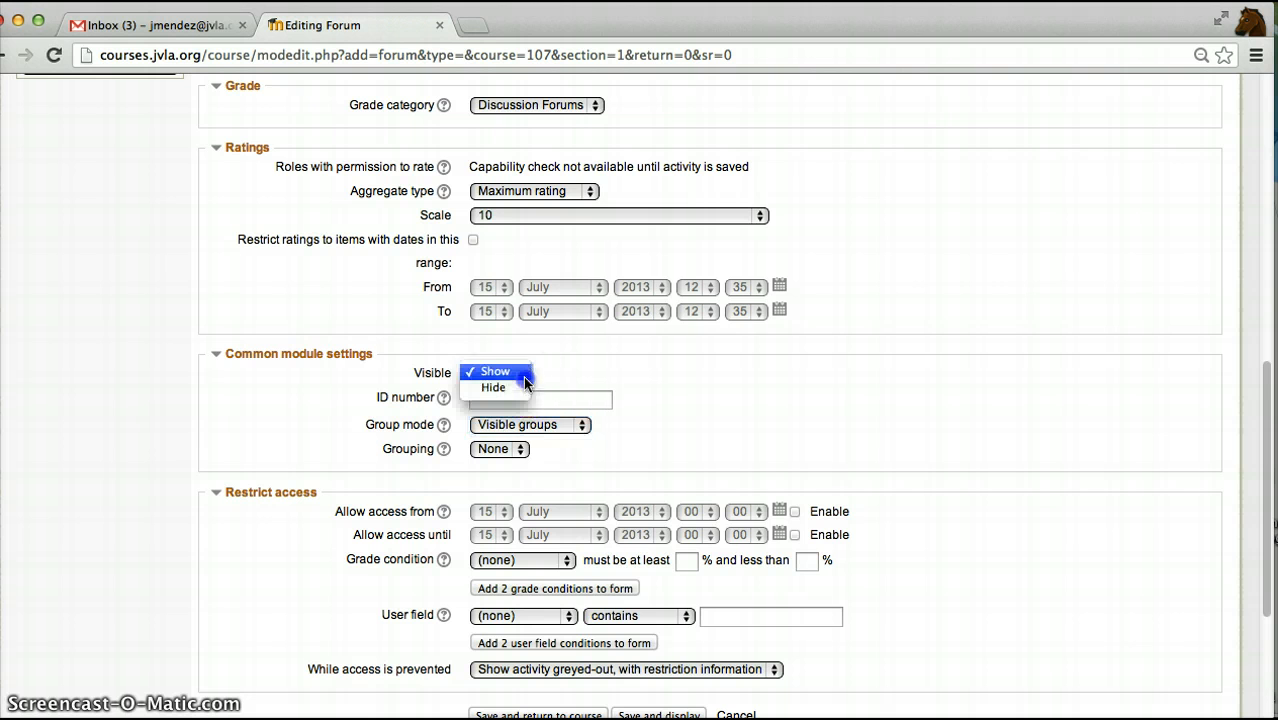
pyautogui.click(586, 430)
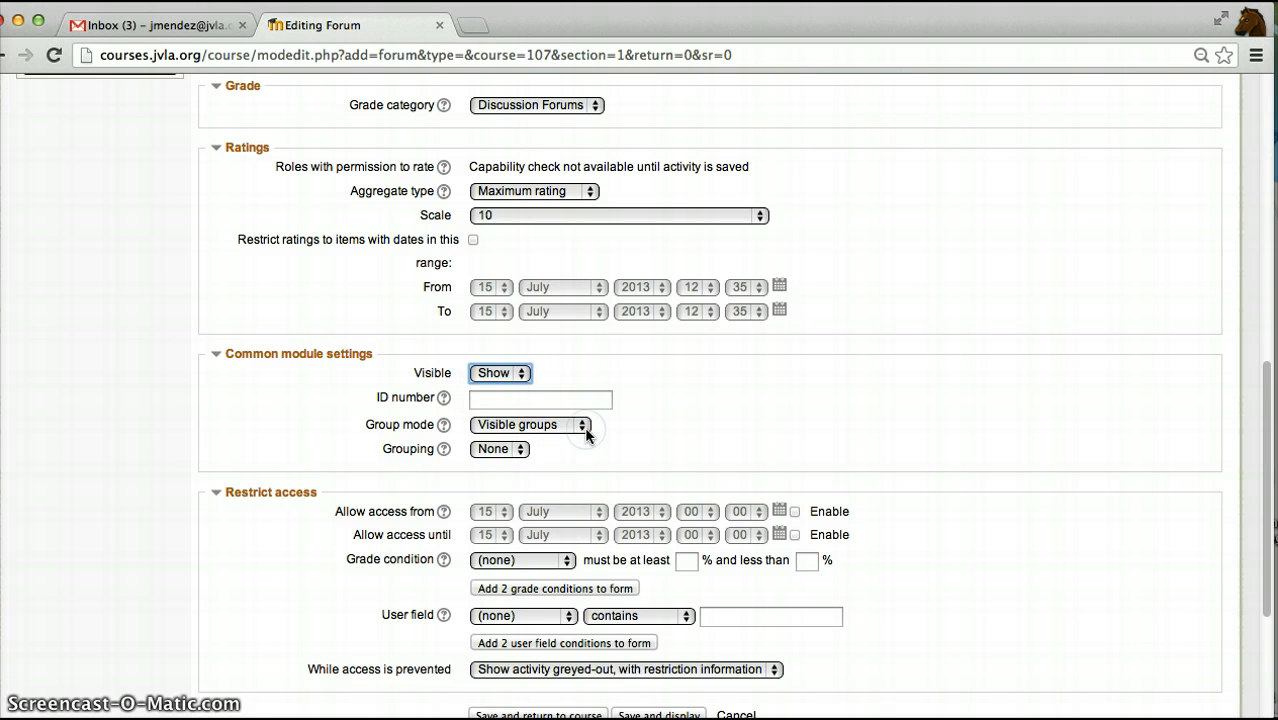
pyautogui.click(586, 432)
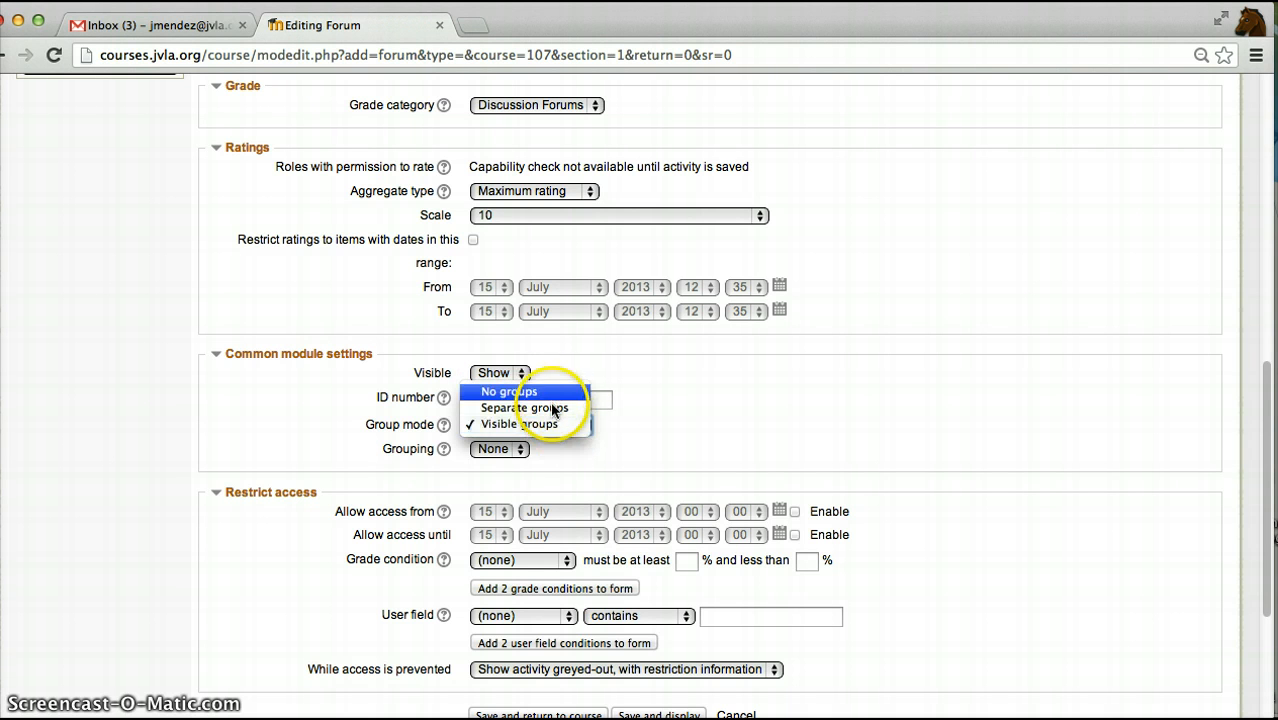
pyautogui.click(522, 449)
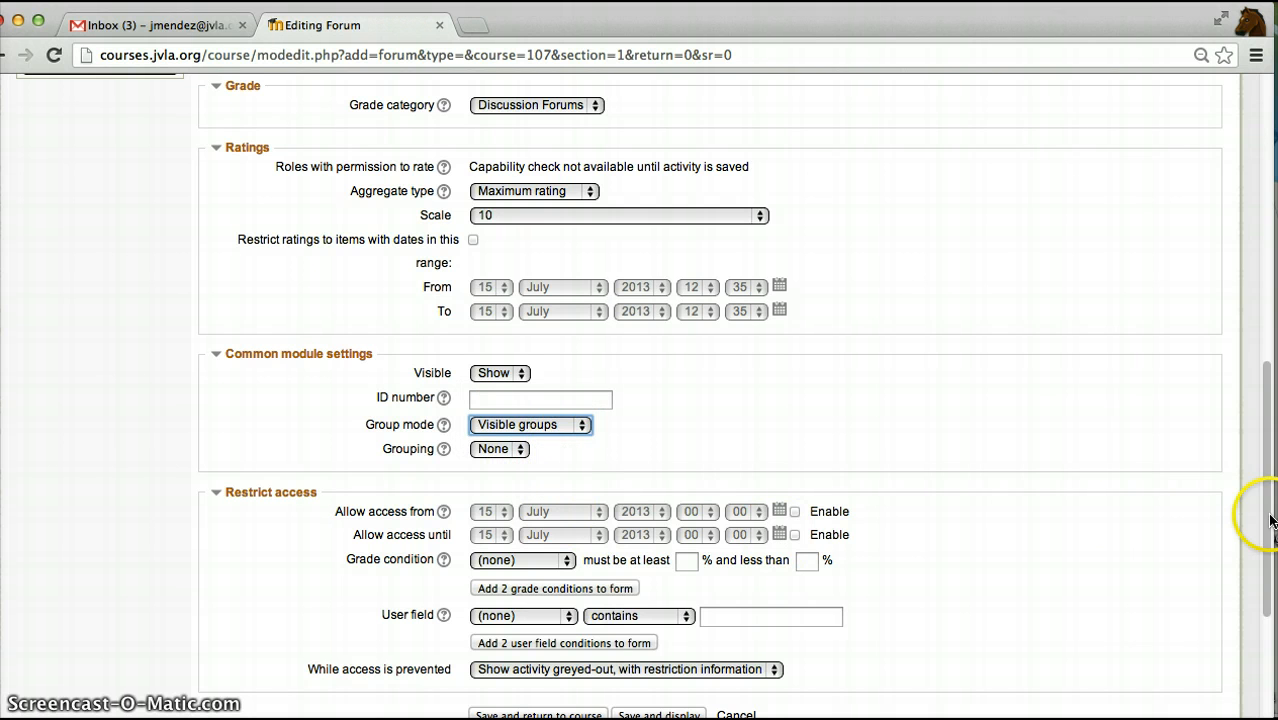
# - Save and display the forum, and open a form for a new discussion topic in it
pyautogui.scroll(-3, 1250, 515)
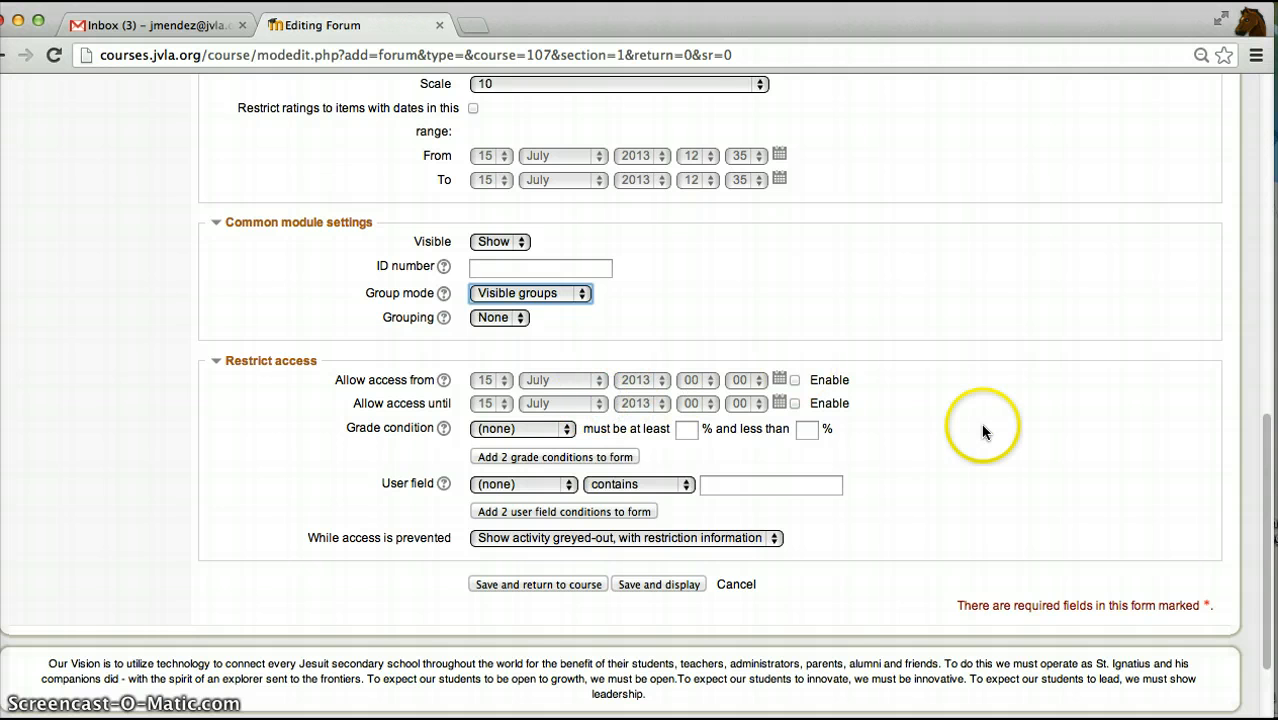
pyautogui.click(684, 585)
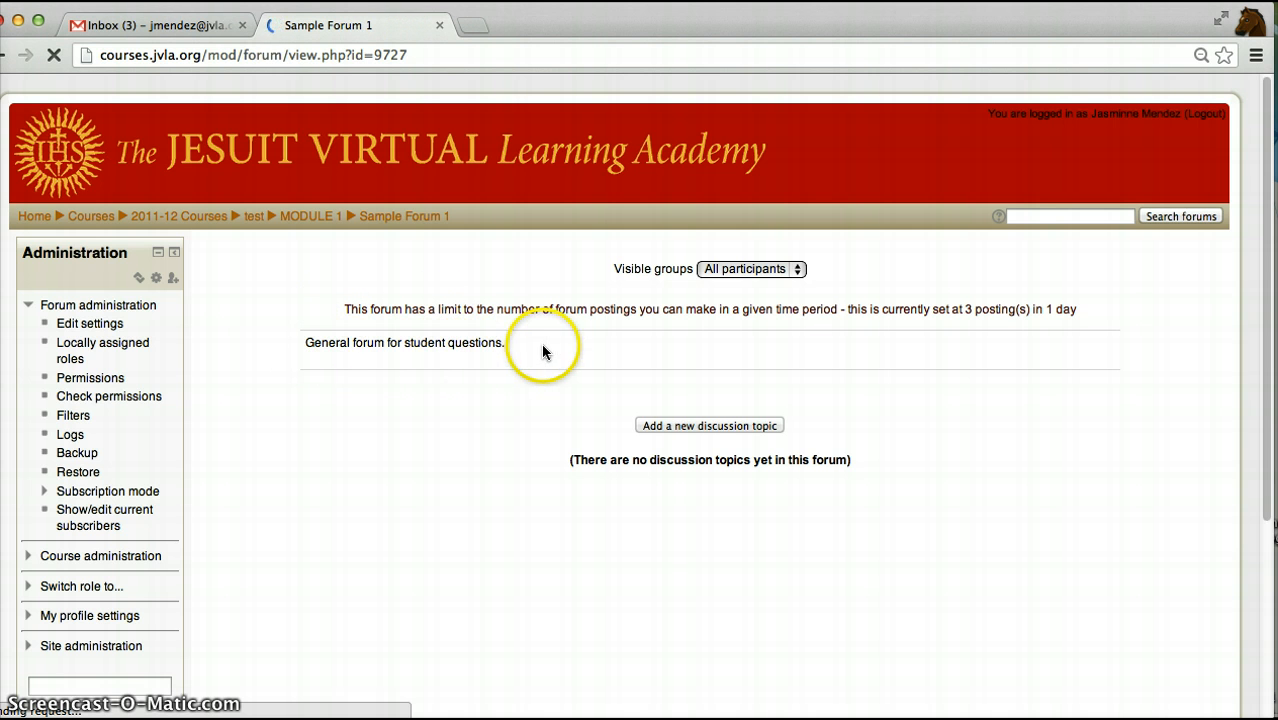
pyautogui.click(735, 427)
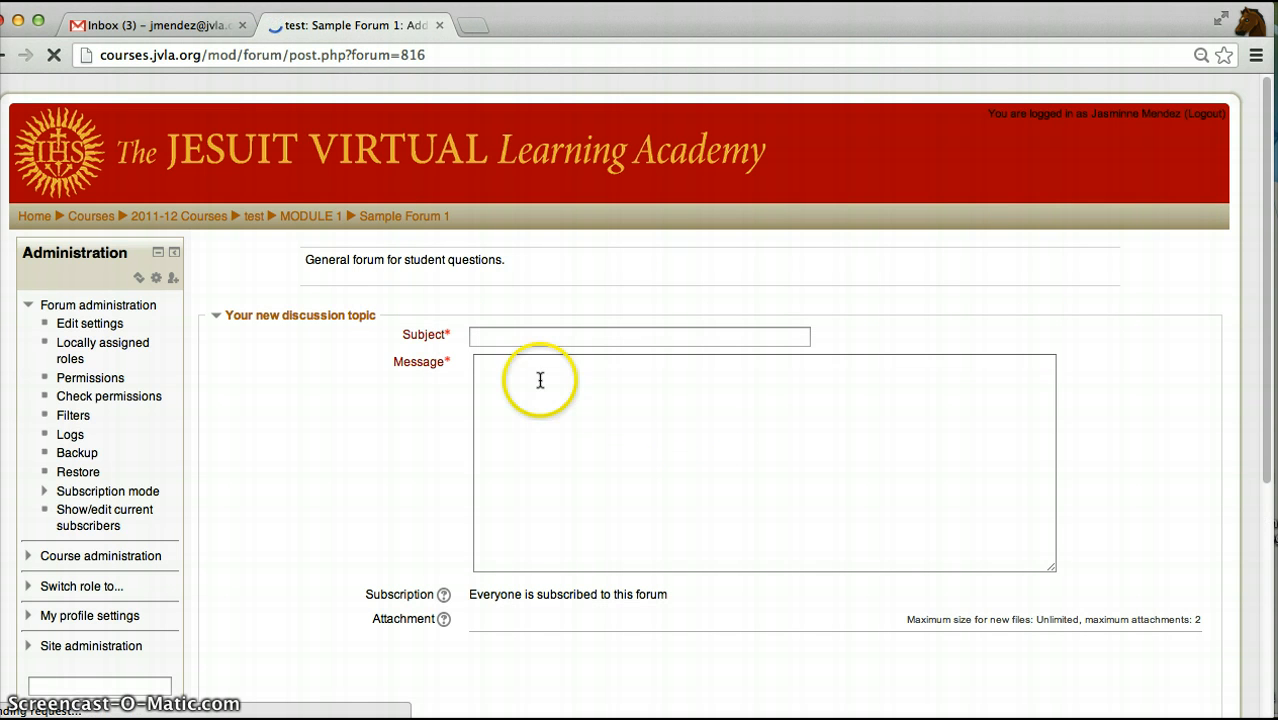
# - Enter "Welcome" as the subject of the new discussion topic
pyautogui.click(539, 337)
pyautogui.click(529, 428)
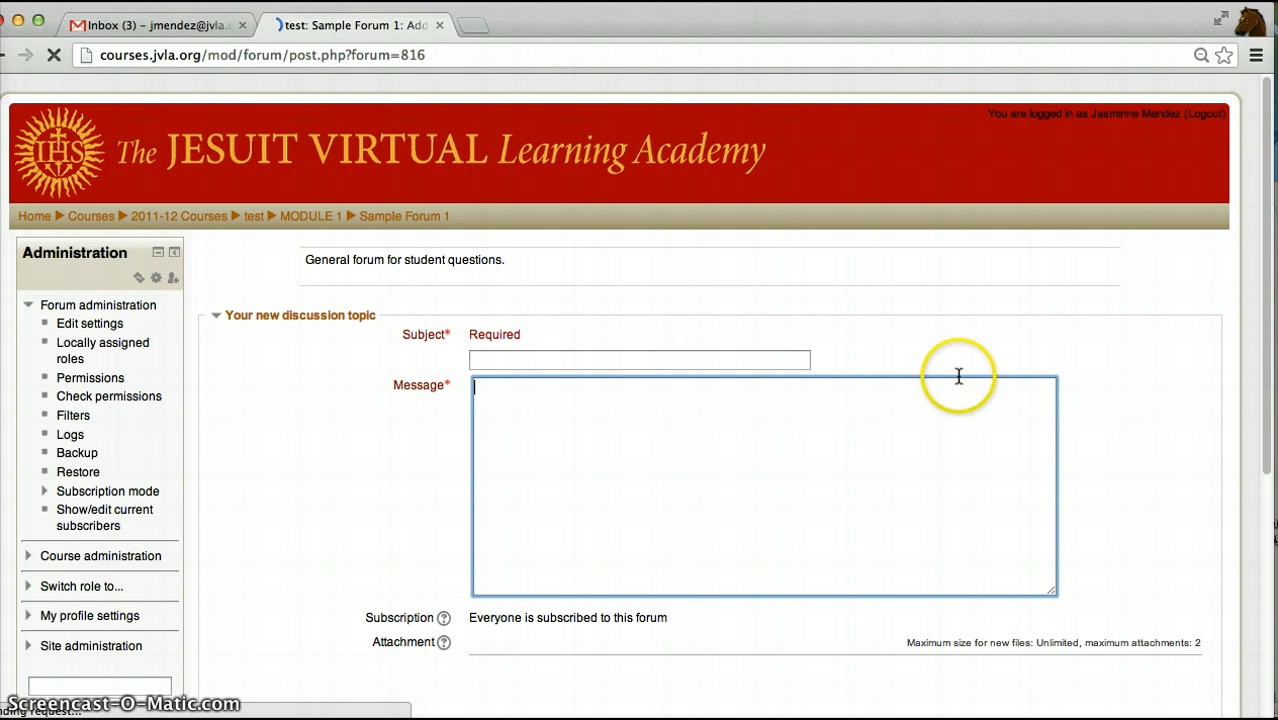
pyautogui.scroll(-2, 1268, 350)
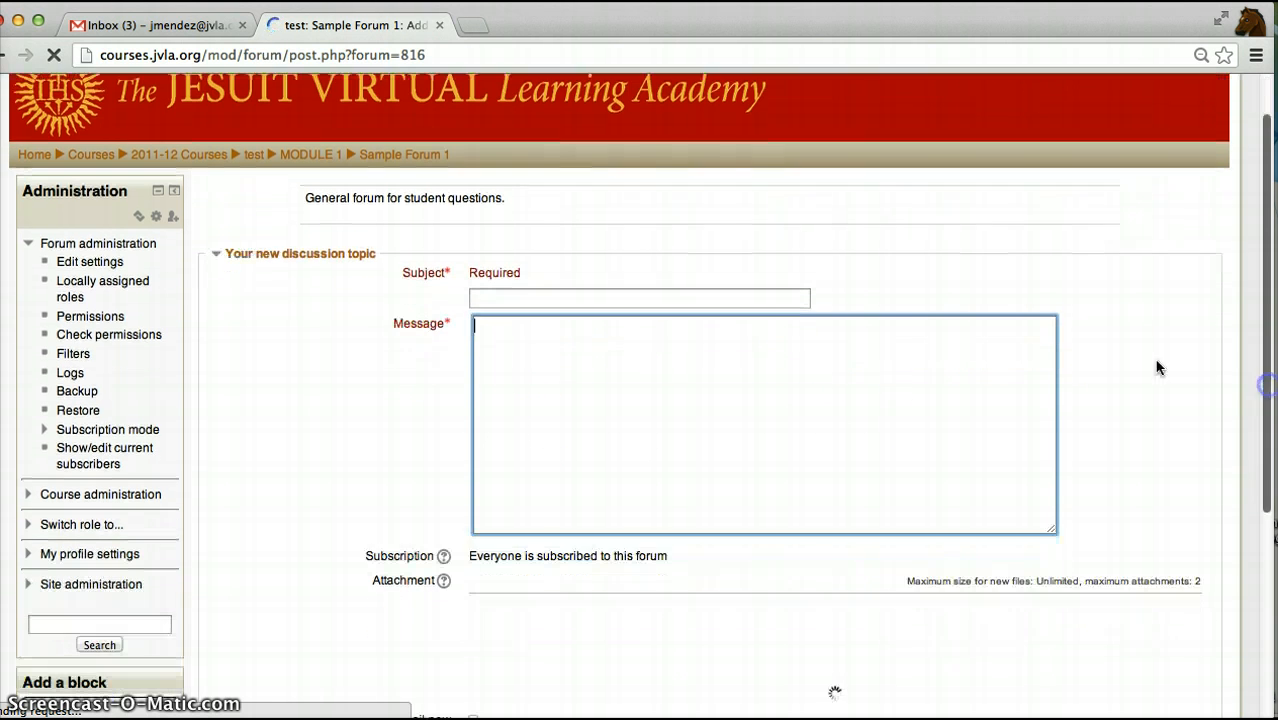
pyautogui.click(802, 296)
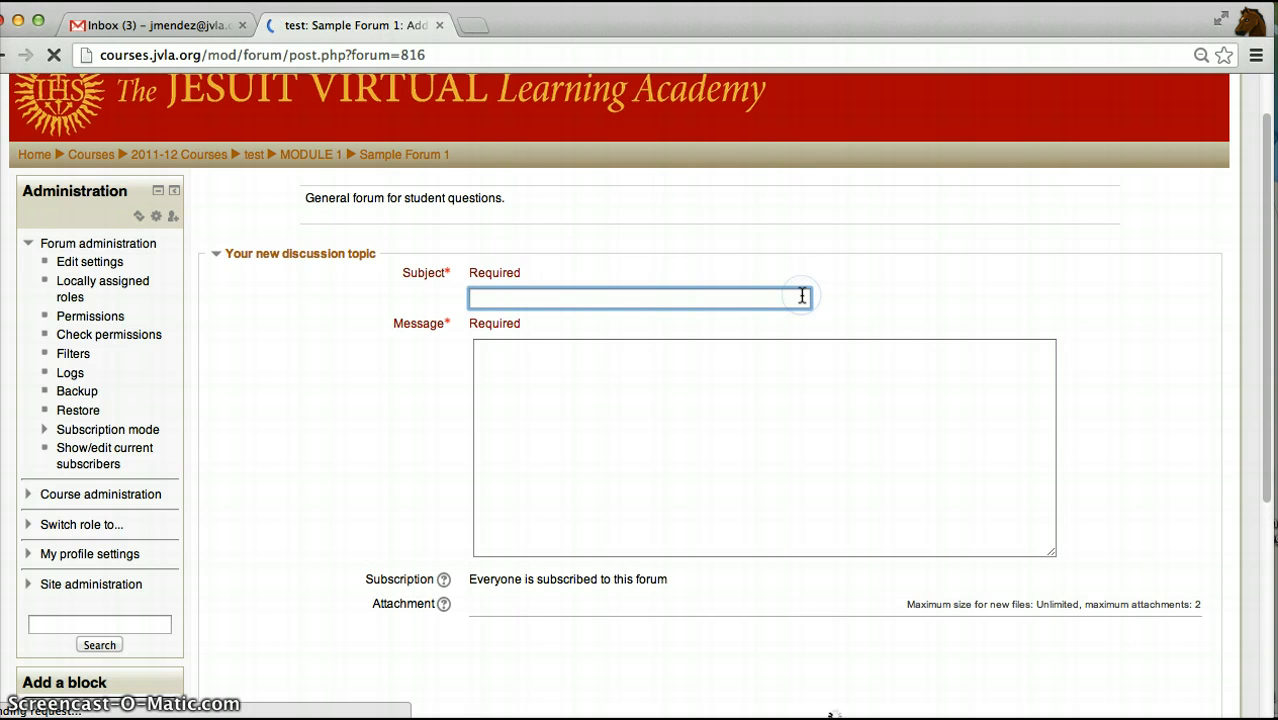
pyautogui.write('Welcome')
pyautogui.press('Tab')
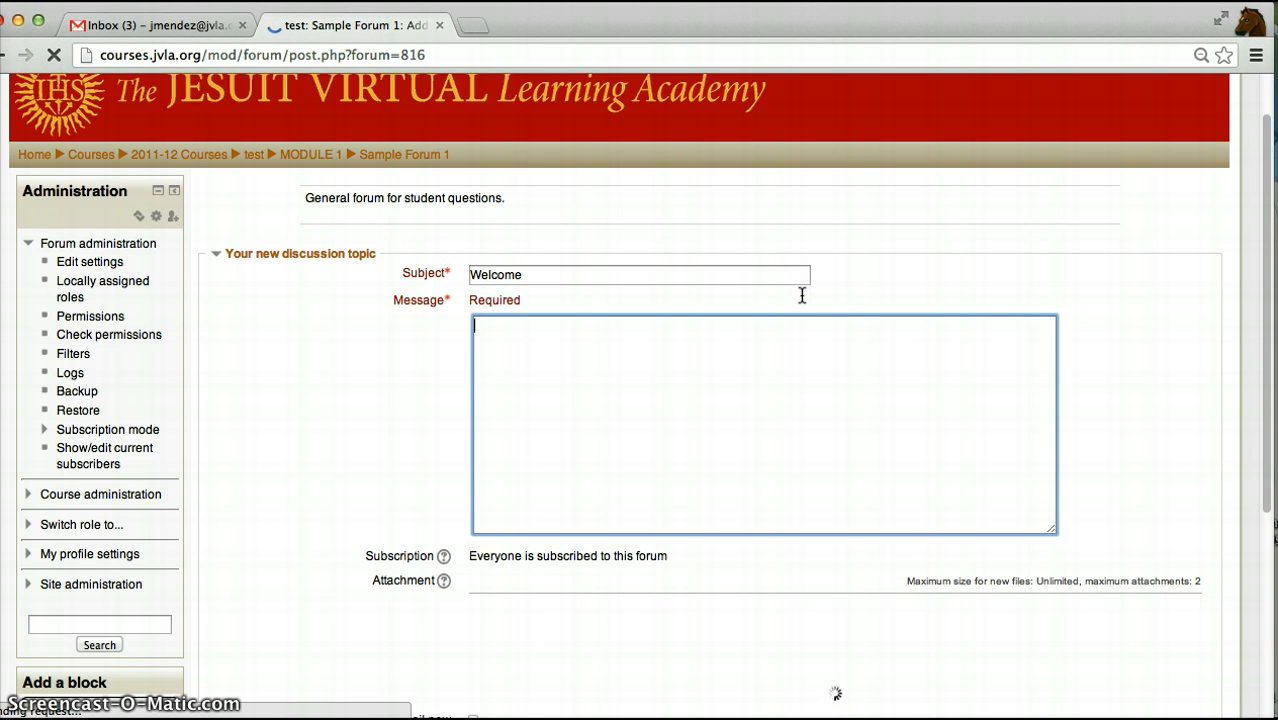
# - Write the topic's message "This is a general welcome message to all participants from your teacher."
pyautogui.write('This is a genera')
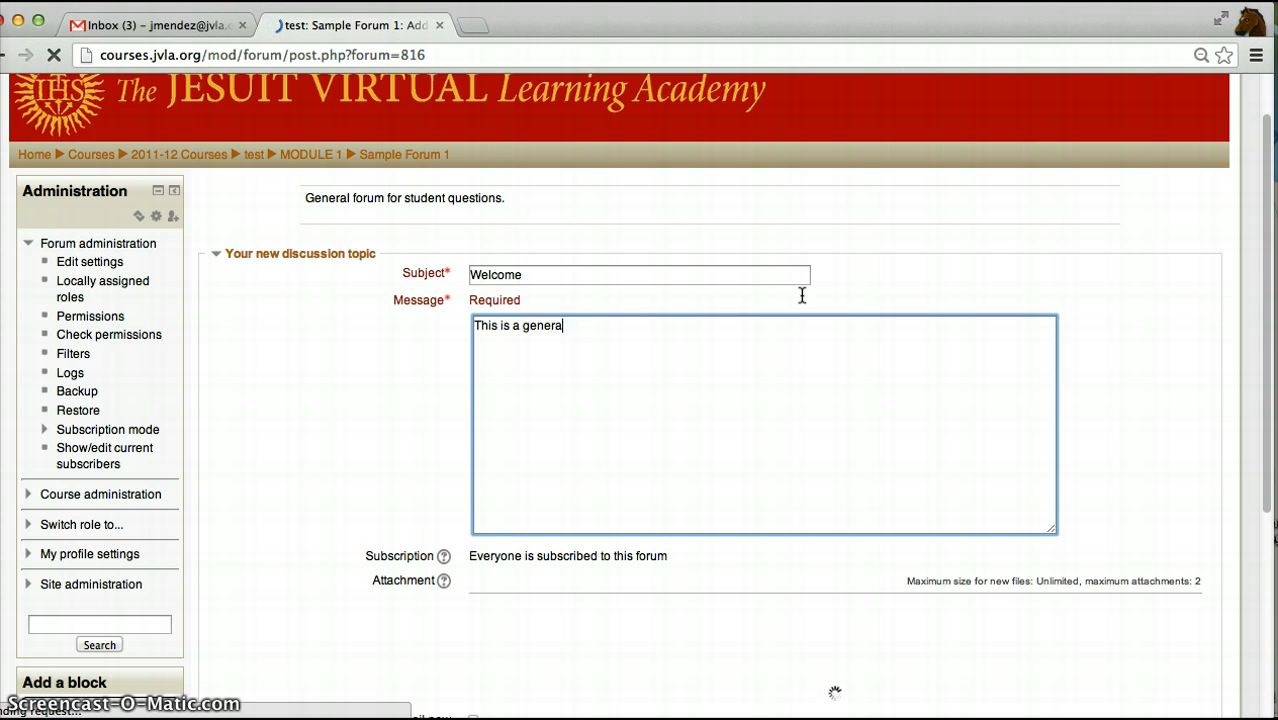
pyautogui.write('l welcome message')
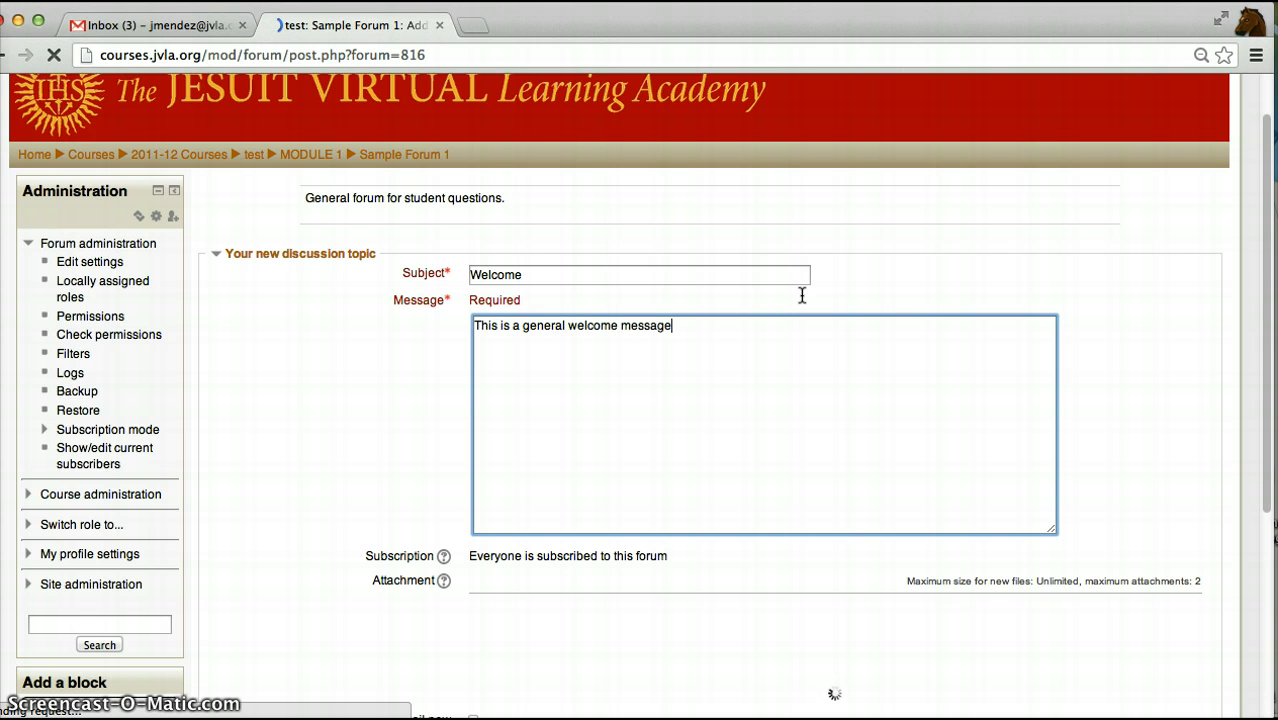
pyautogui.write(' to all participa')
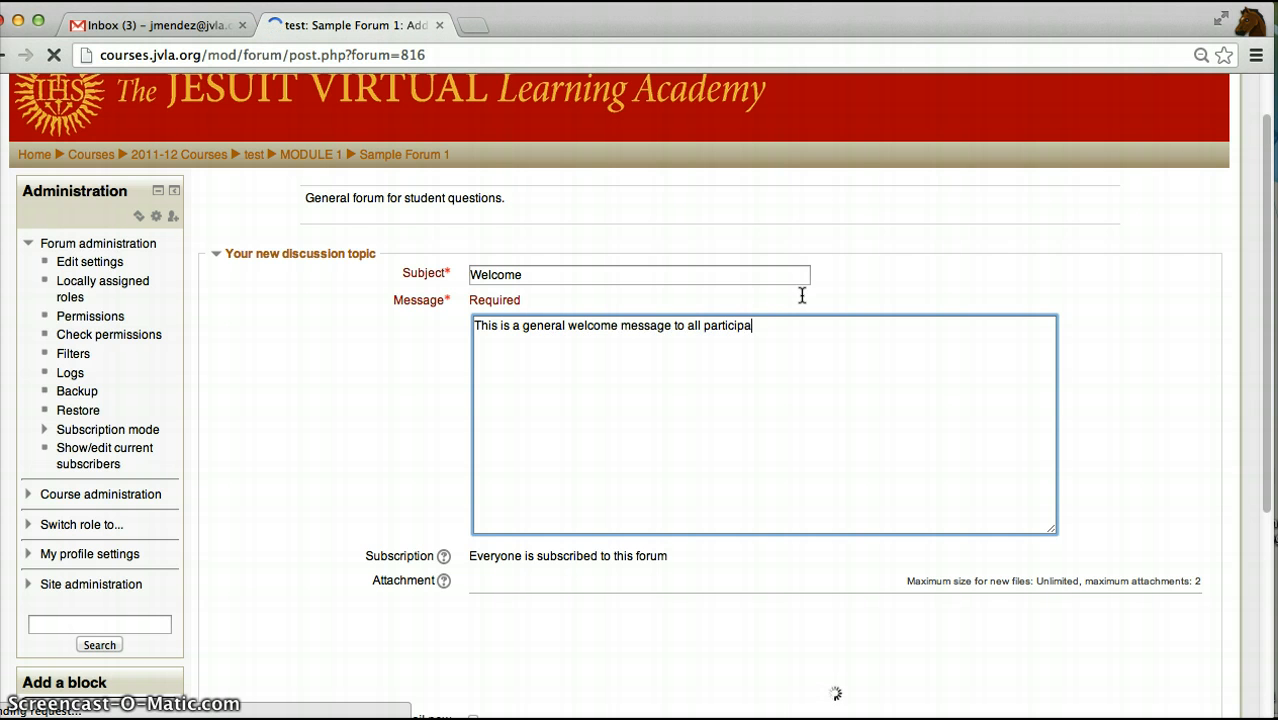
pyautogui.write('nts from your teacher.')
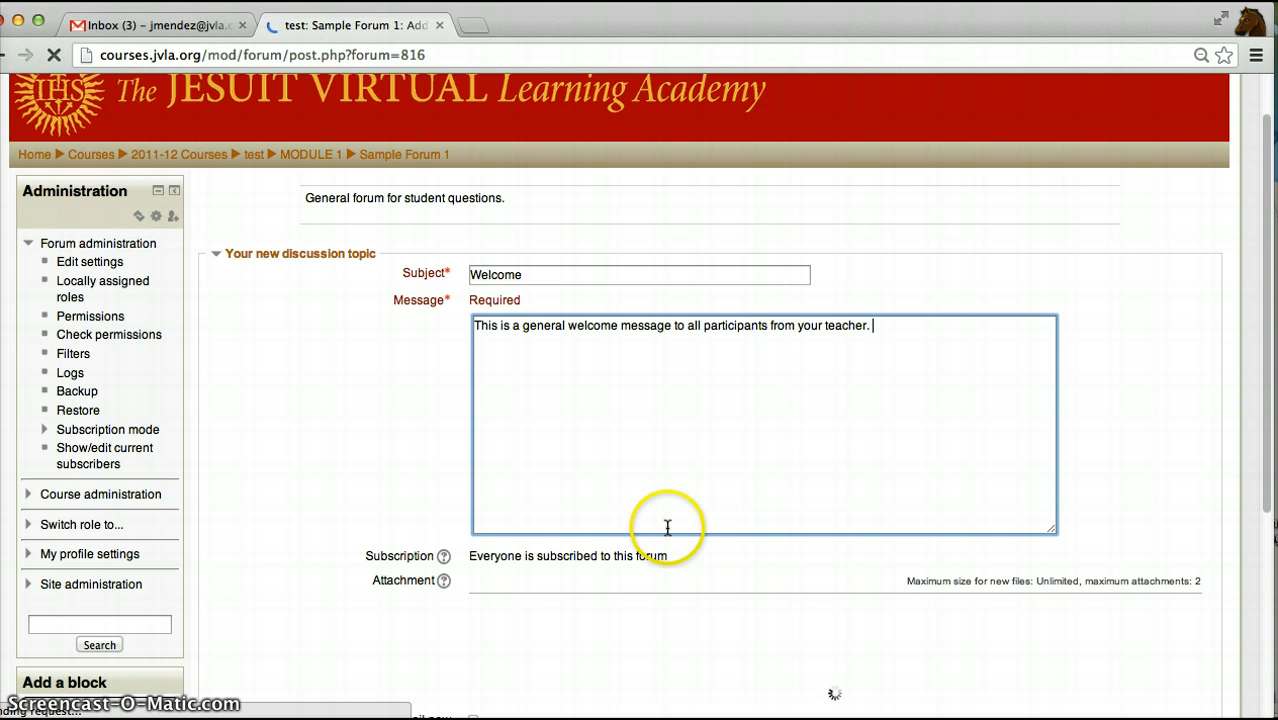
# - Post the Welcome topic to the forum with the group kept at All participants, and return to the test course page
pyautogui.moveTo(1258, 471); pyautogui.dragTo(1260, 600)
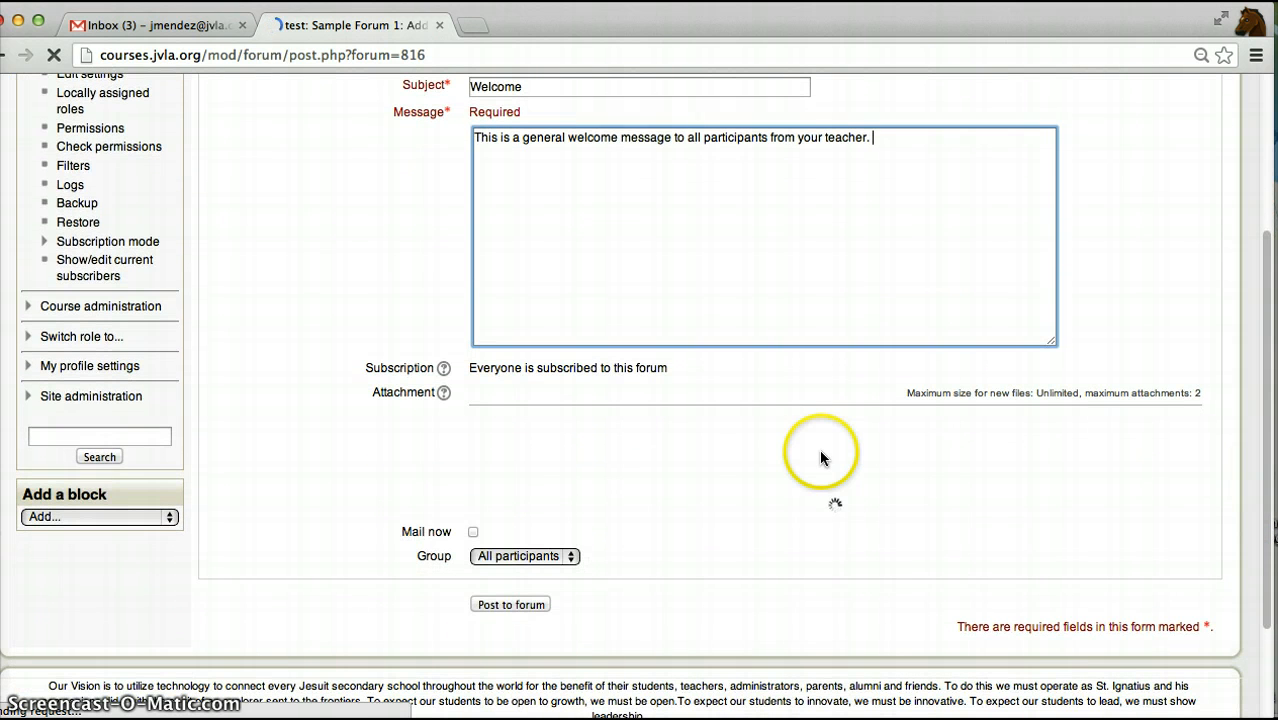
pyautogui.click(569, 554)
pyautogui.click(568, 535)
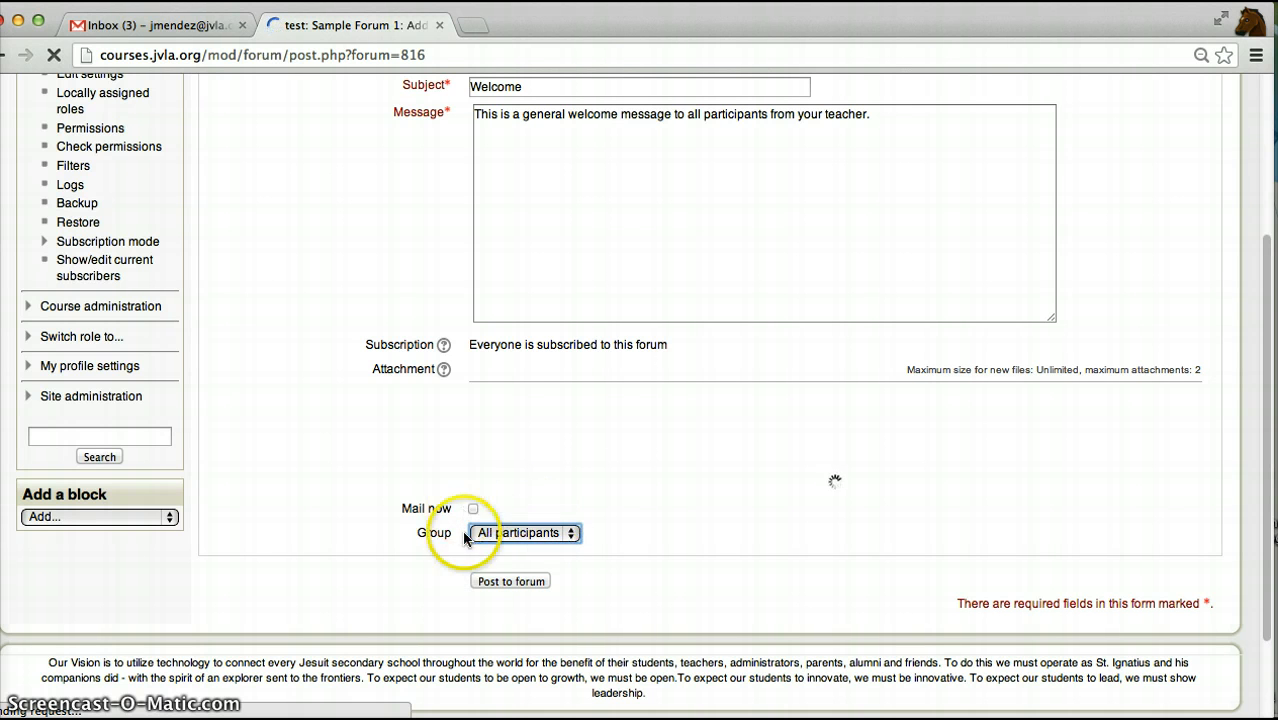
pyautogui.click(511, 584)
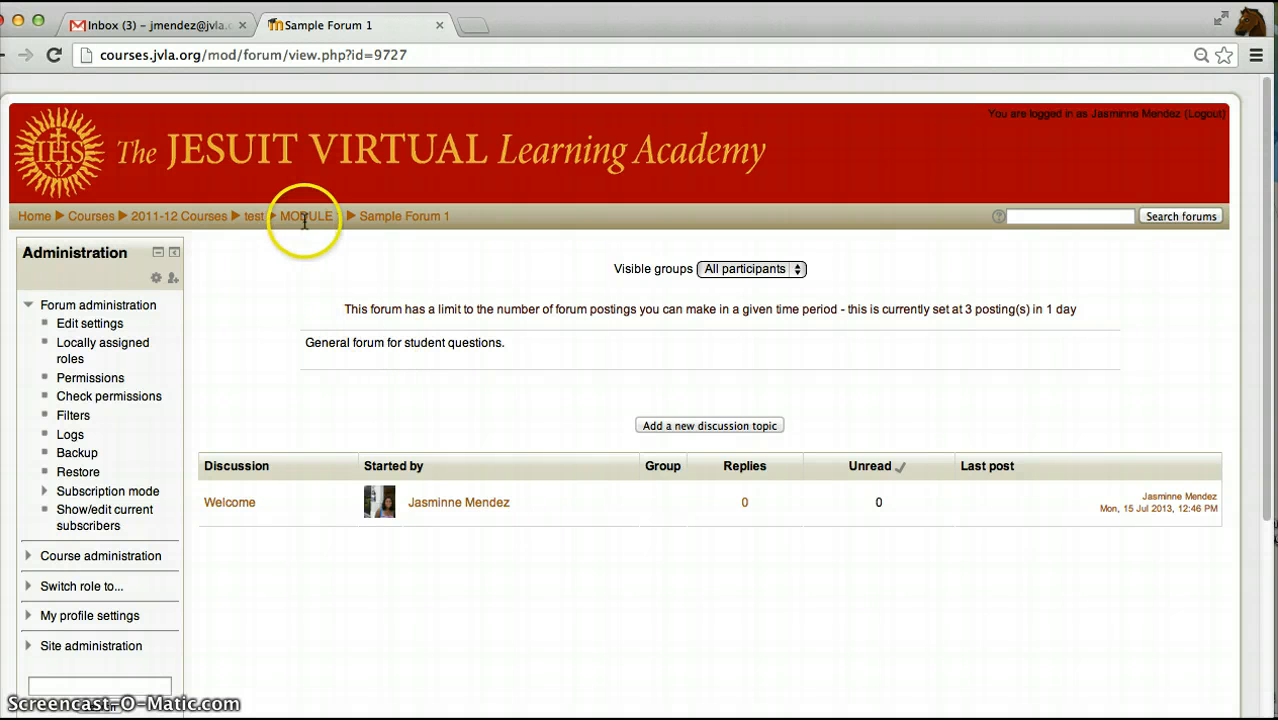
pyautogui.click(256, 216)
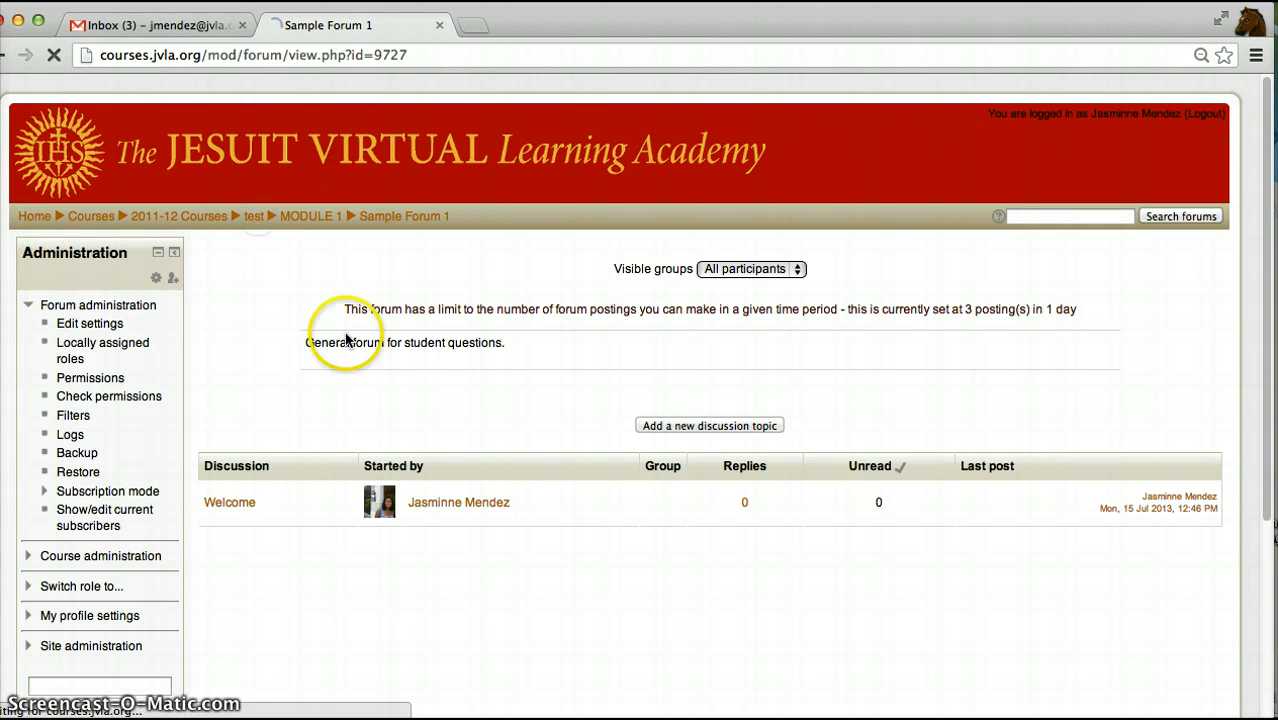